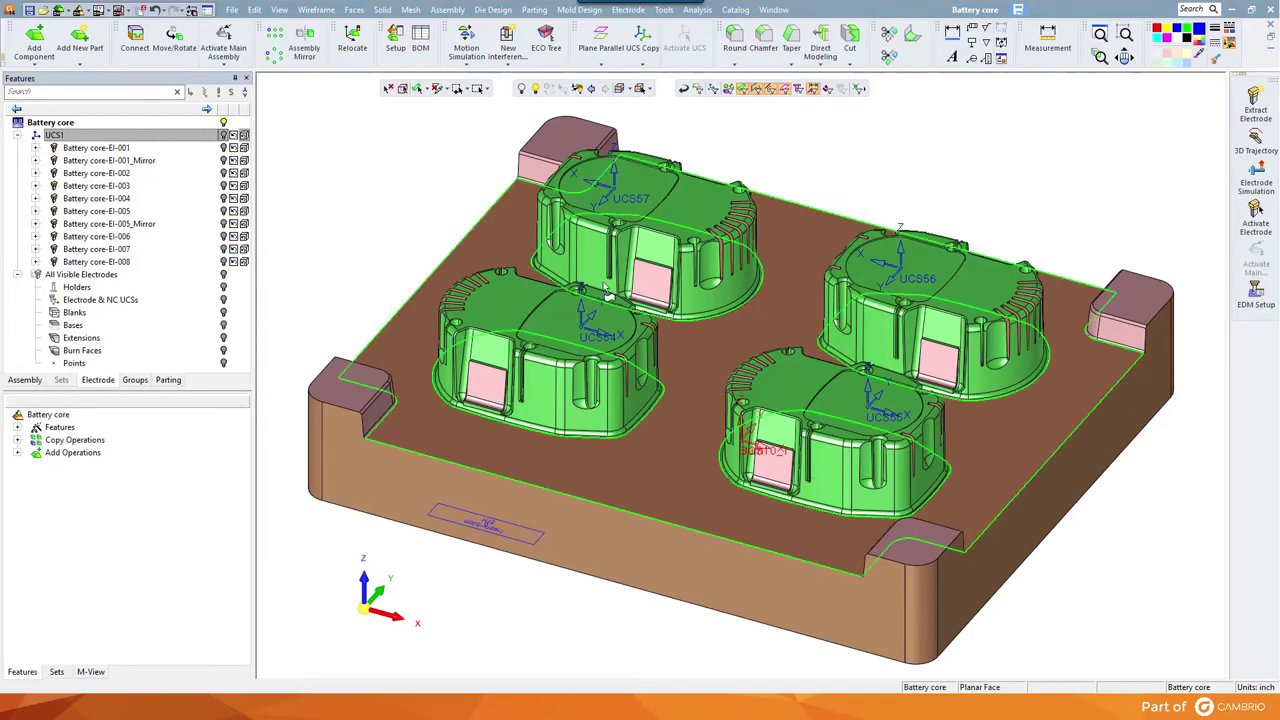
Show the context menu of electrode actions for UCS1 in the Electrode tree.
right_click(73, 136)
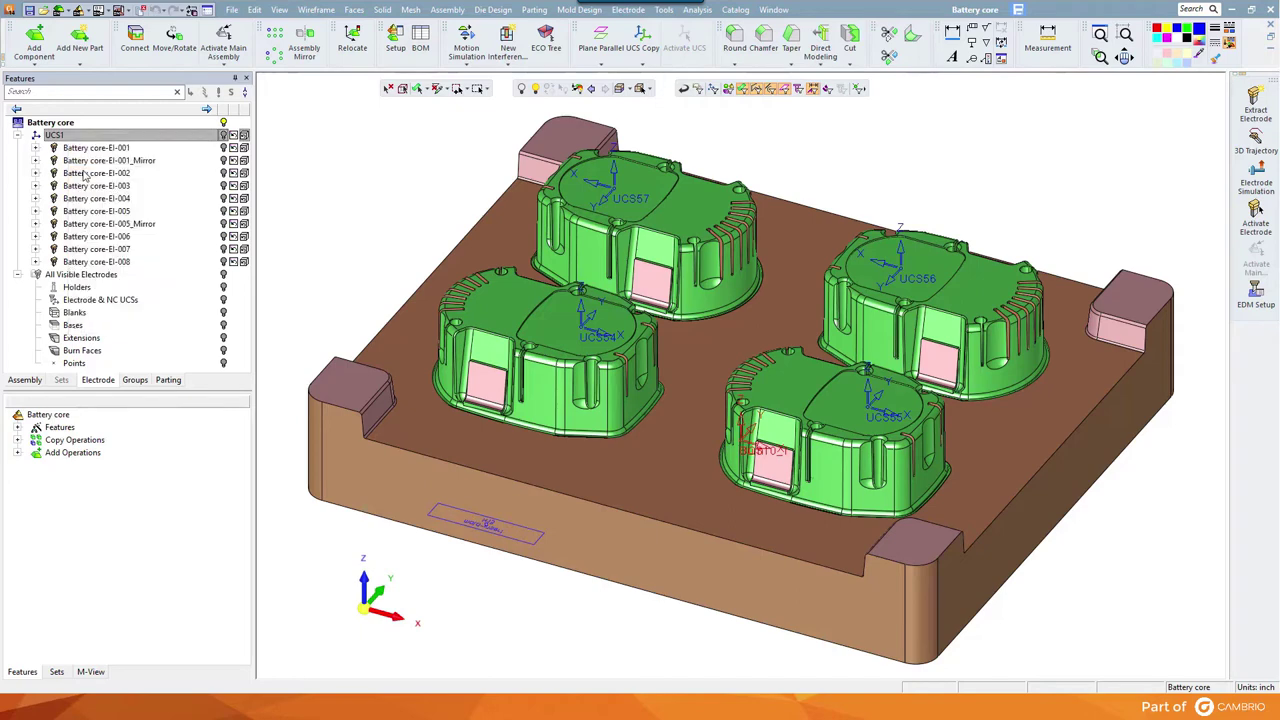
right_click(73, 138)
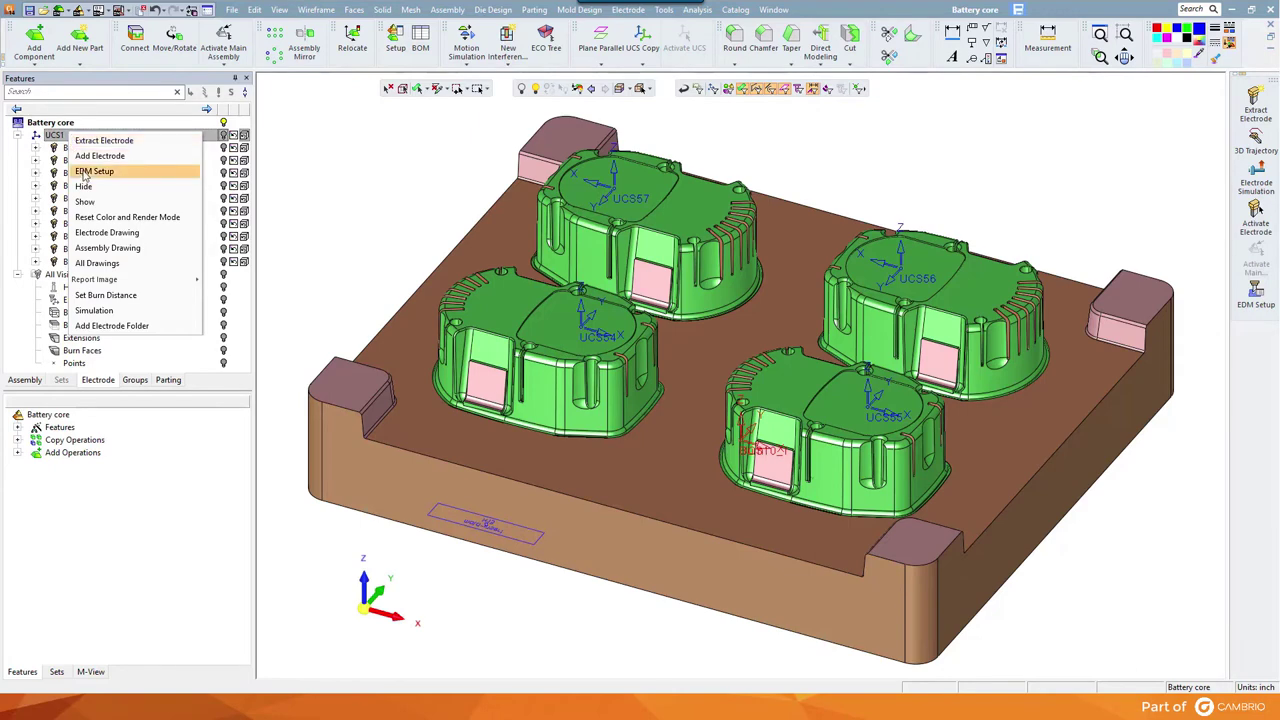
Open EDM Setup and show Battery core's part parameters, with the dialog moved aside.
left_click(85, 172)
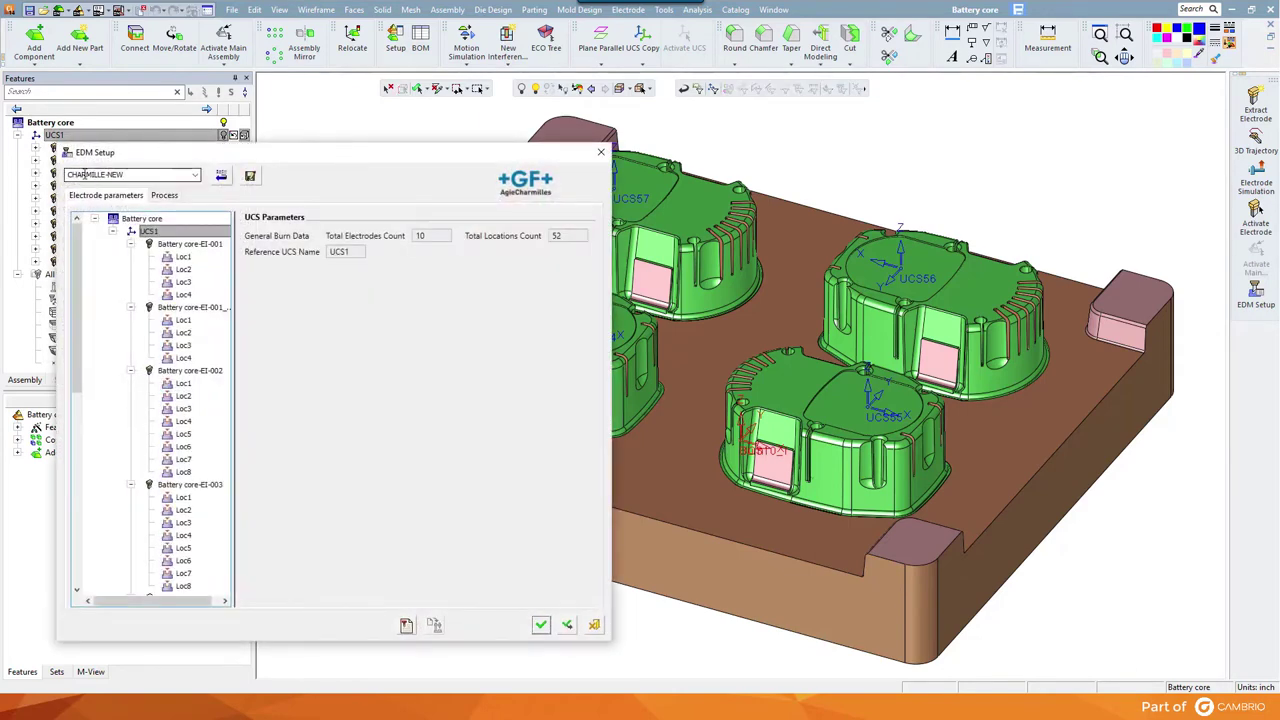
left_click(143, 219)
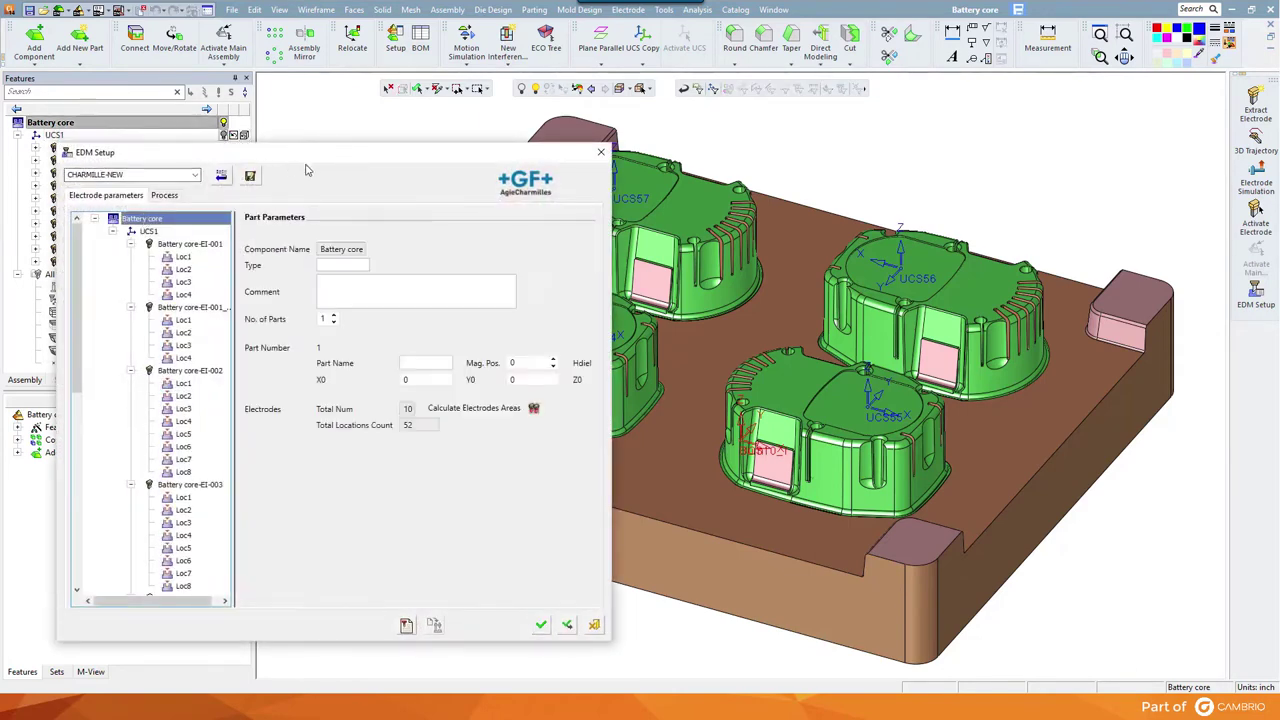
left_click_drag(366, 160, 589, 118)
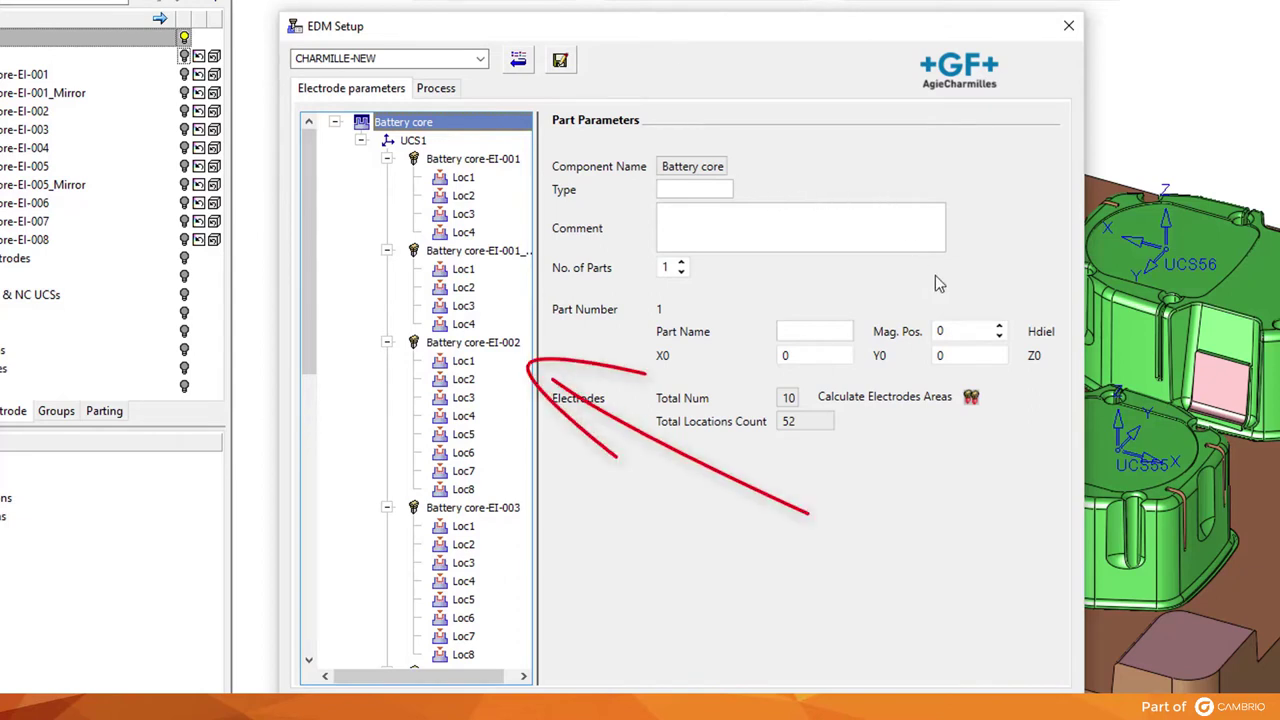
Enter part name CORE BLOCK and comment READY TO BURN 1 THROUGH 8, then calculate electrode areas.
left_click(829, 333)
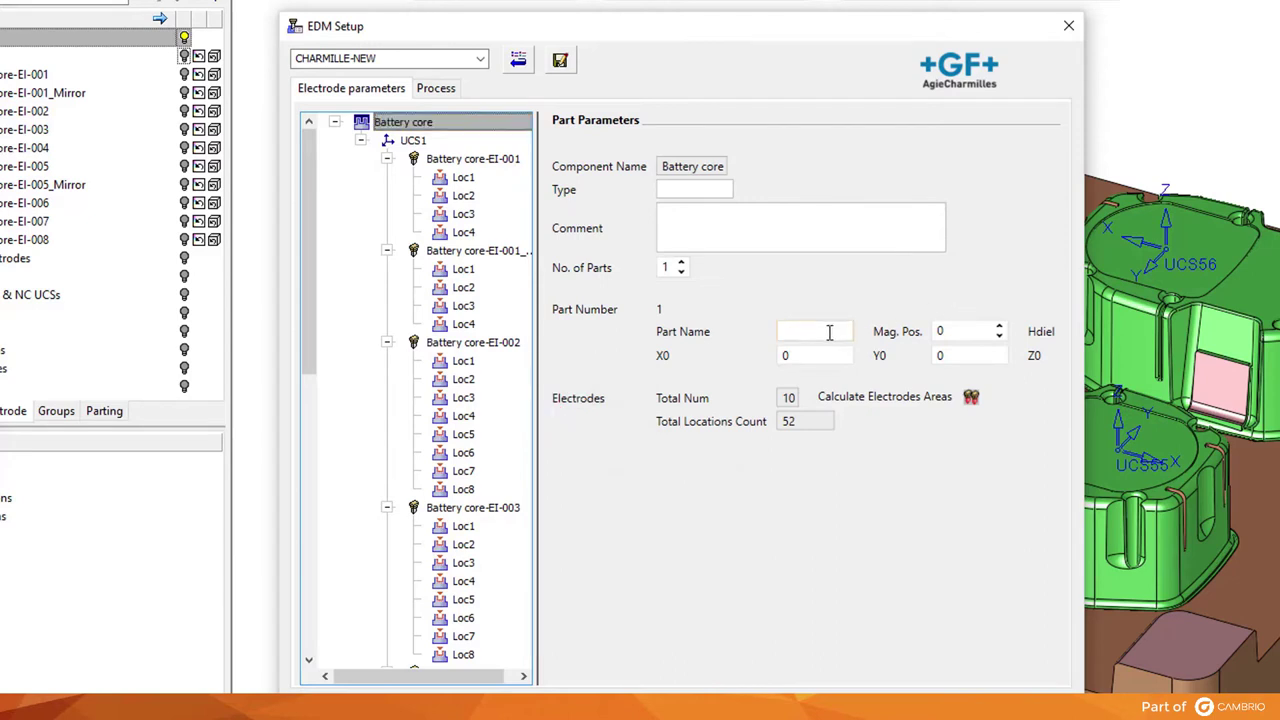
type("CORE BLOCK")
left_click(717, 215)
type("READY TO BURN 1 THROU")
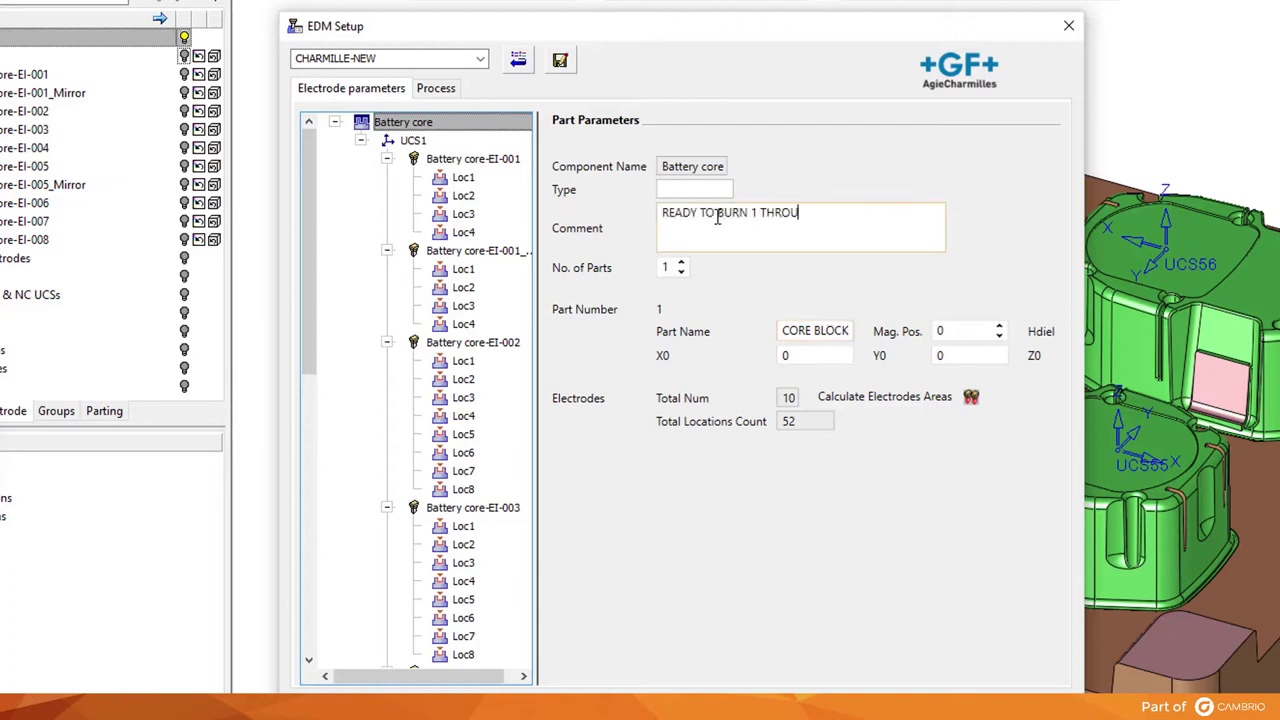
type("GH 8")
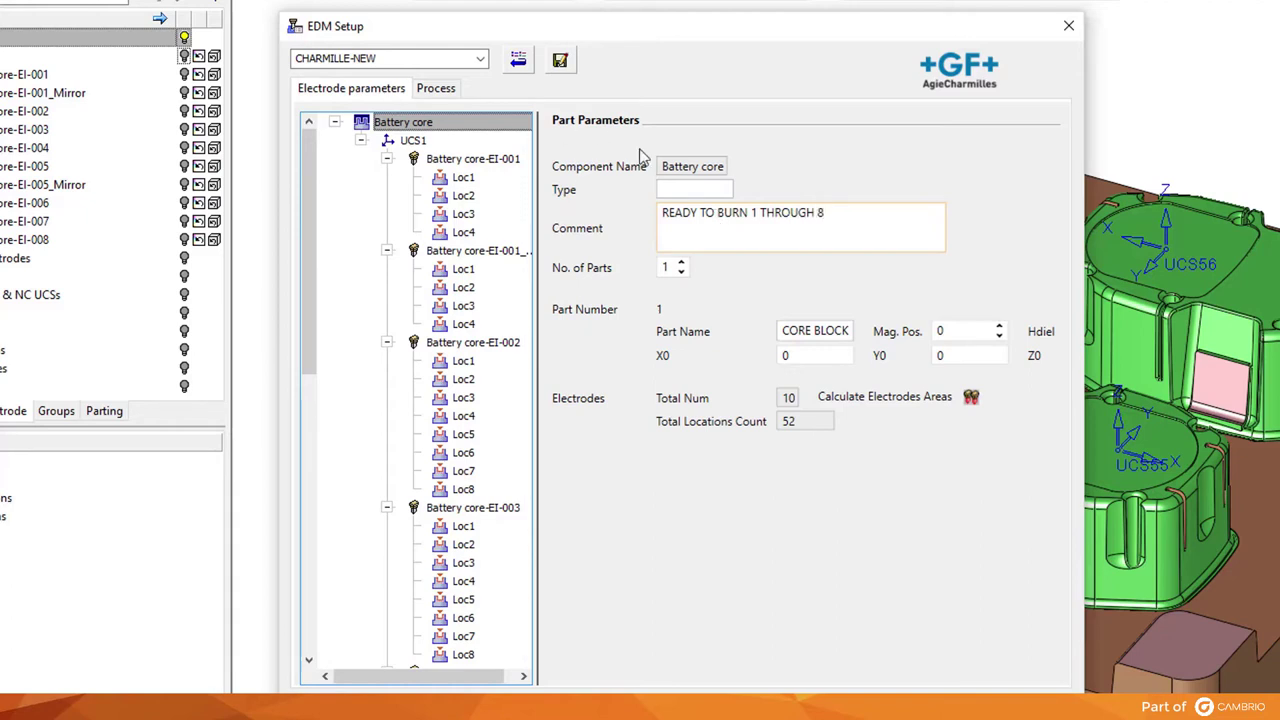
left_click(972, 398)
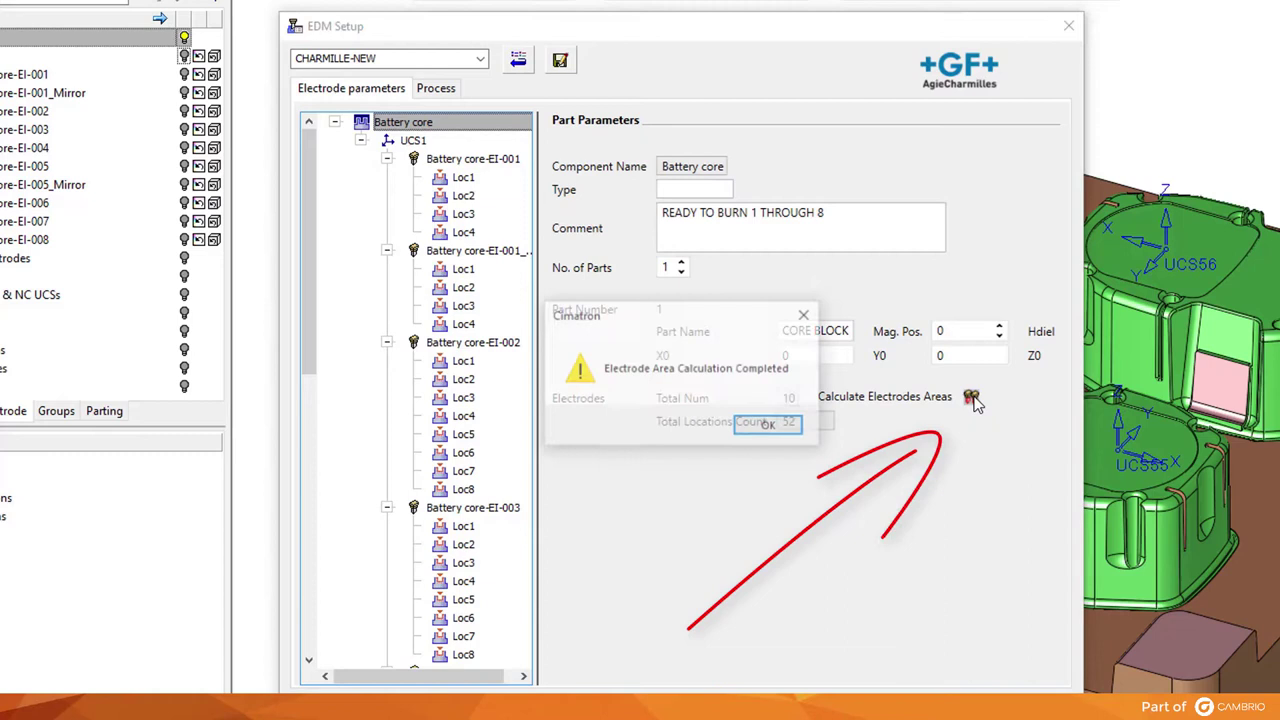
left_click(770, 426)
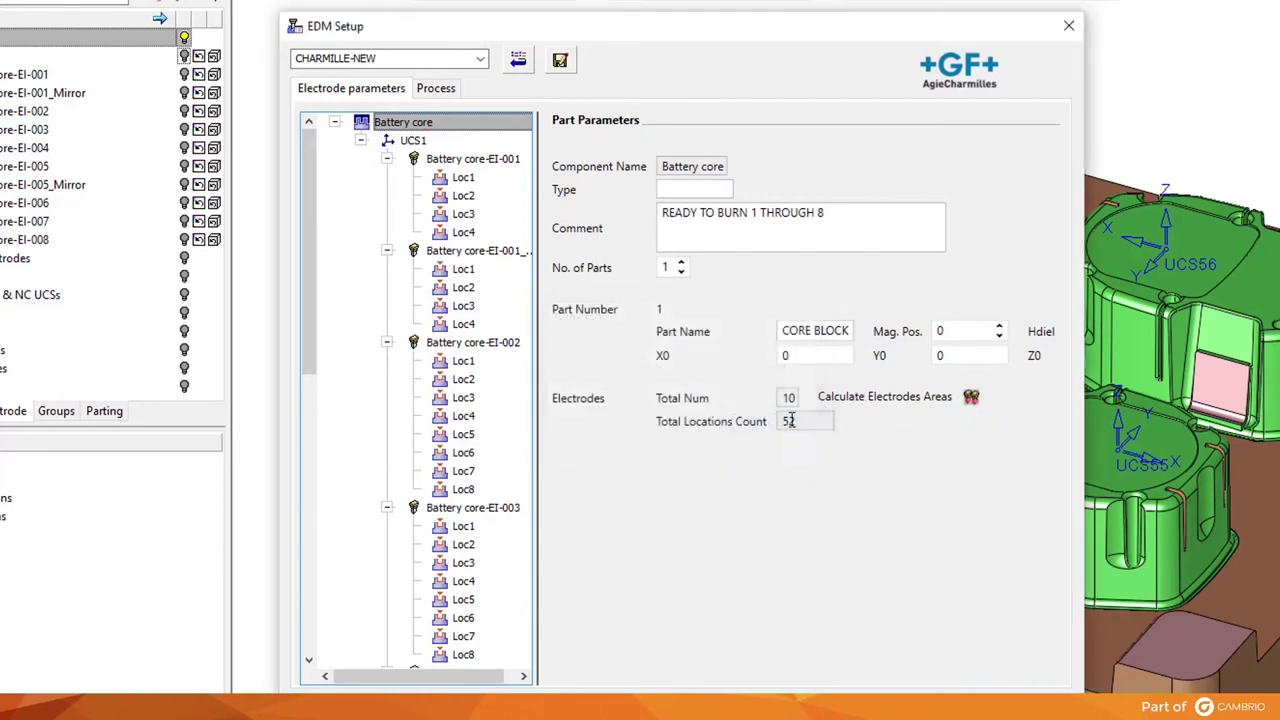
Review Battery core-EI-001's shape and EDM parameters: Straight cavity, Fine Graphite/Steel, 0.0323 frontal area.
left_click(472, 160)
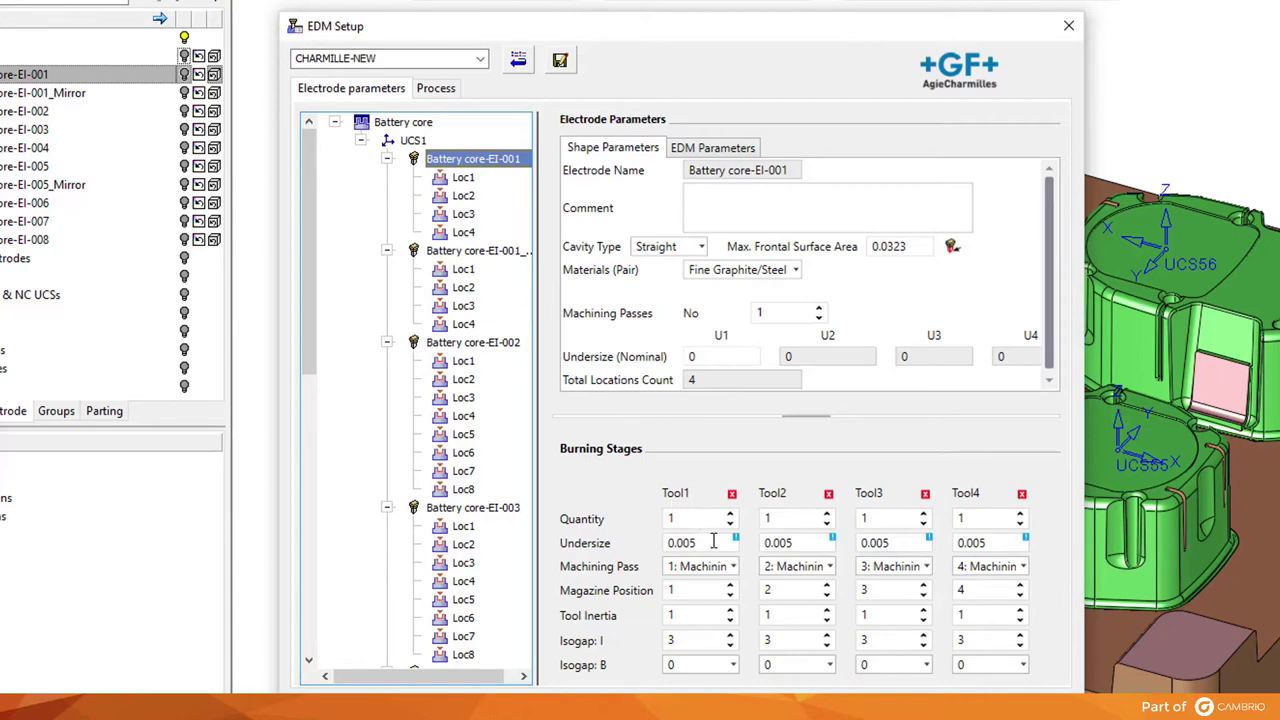
left_click(636, 150)
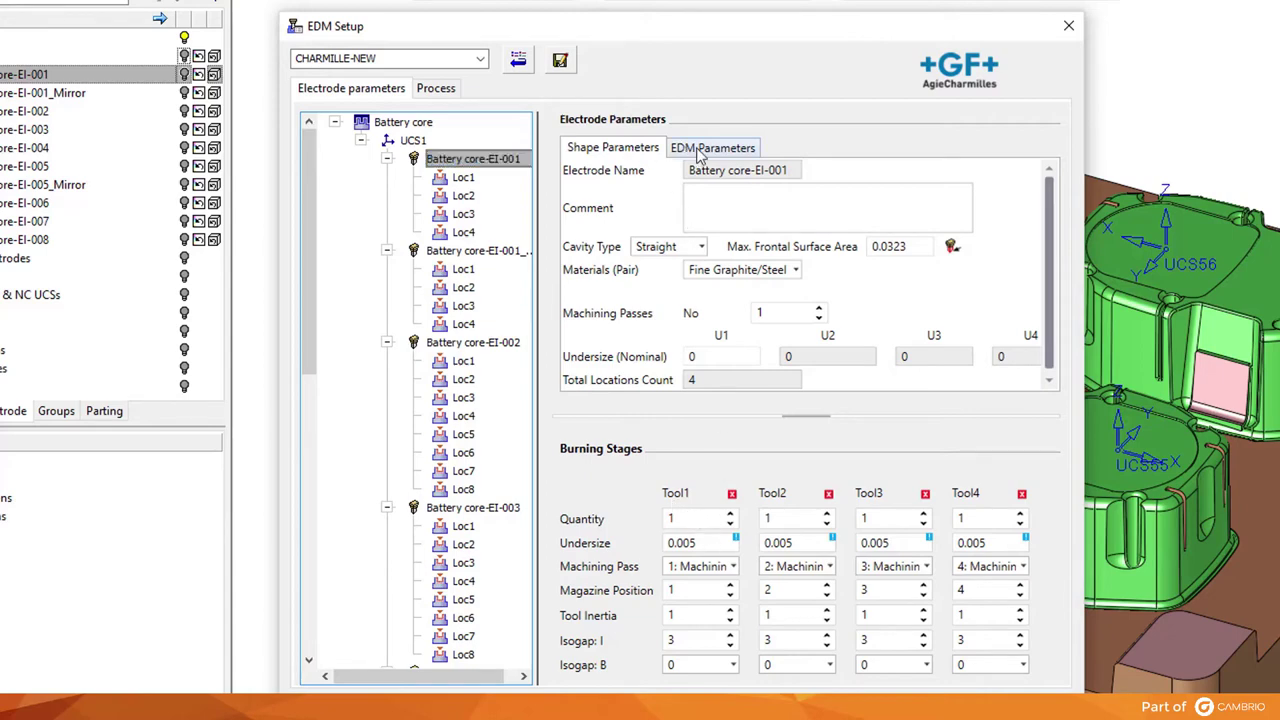
left_click(700, 152)
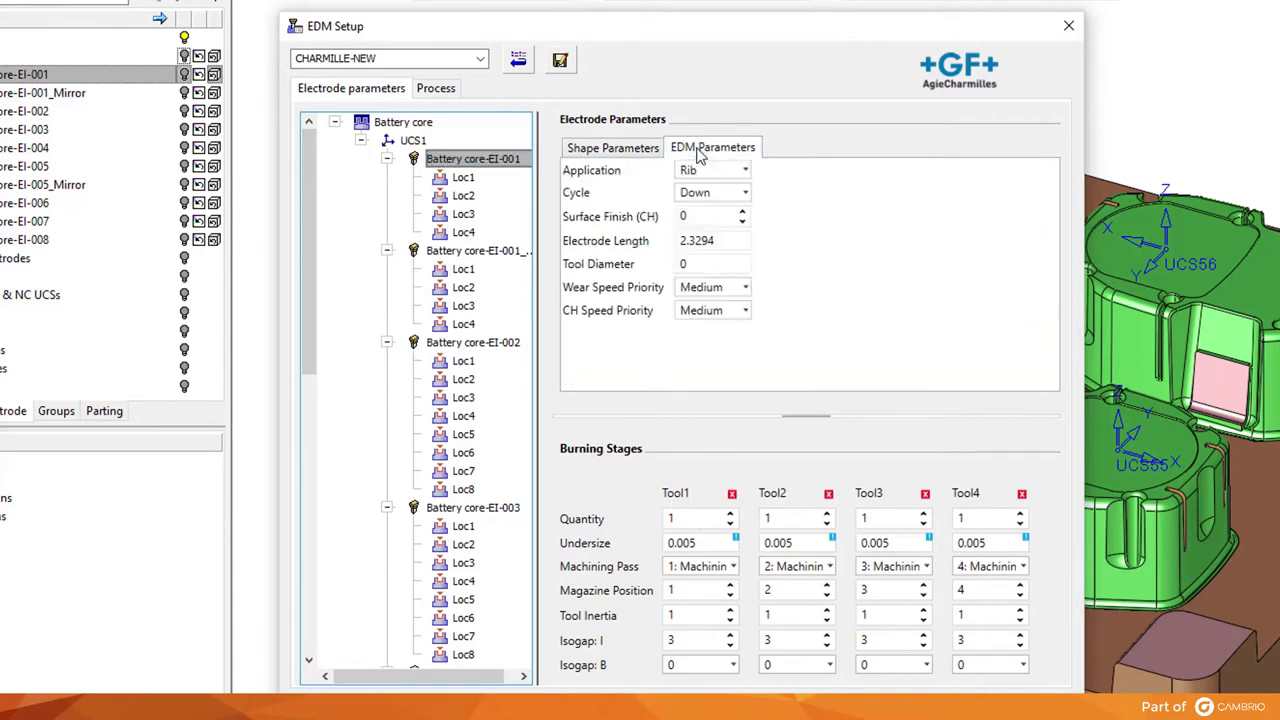
left_click(643, 150)
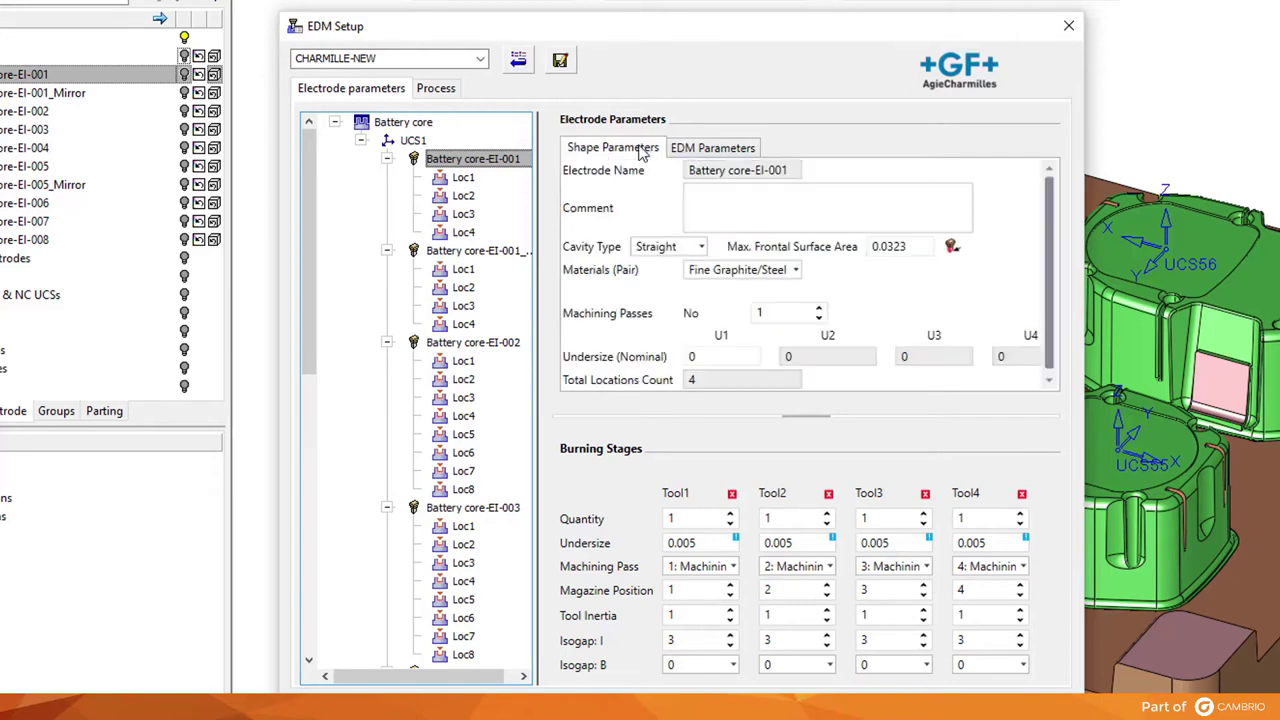
Check Tool1's quantity and magazine position in the burning stages, keeping machining pass 1.
left_click(701, 520)
left_click(699, 592)
left_click(734, 566)
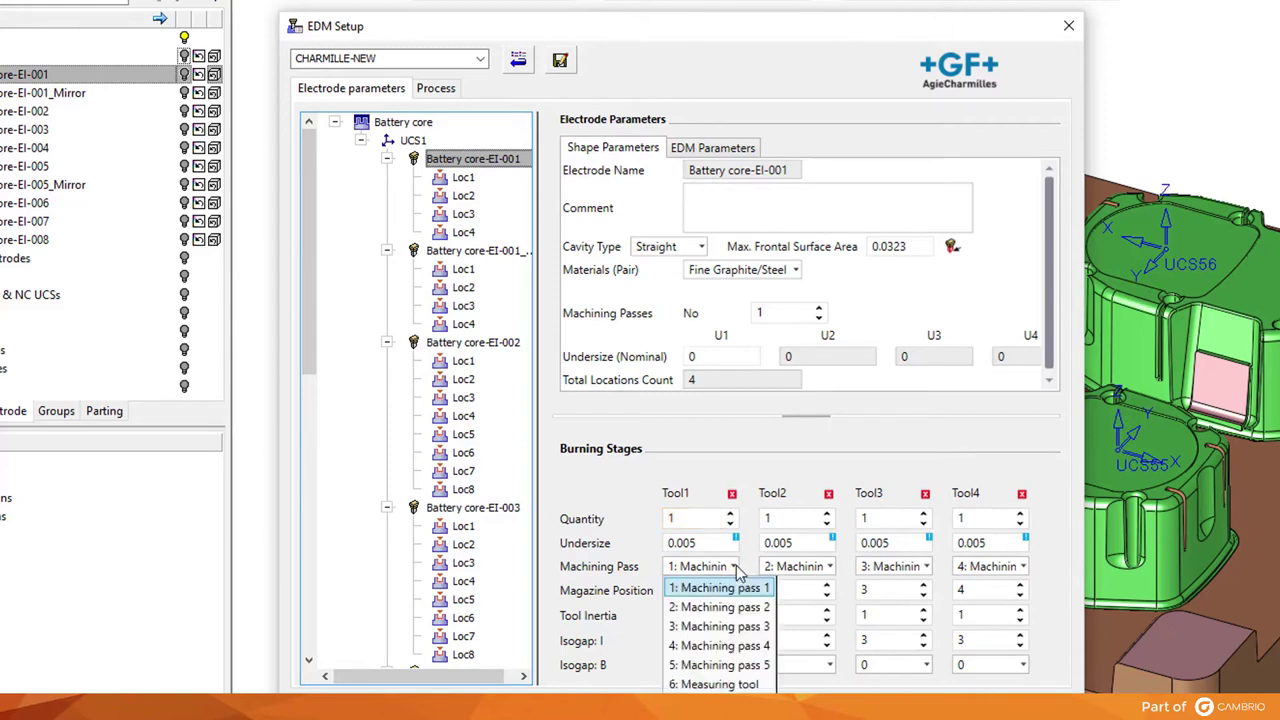
left_click(736, 566)
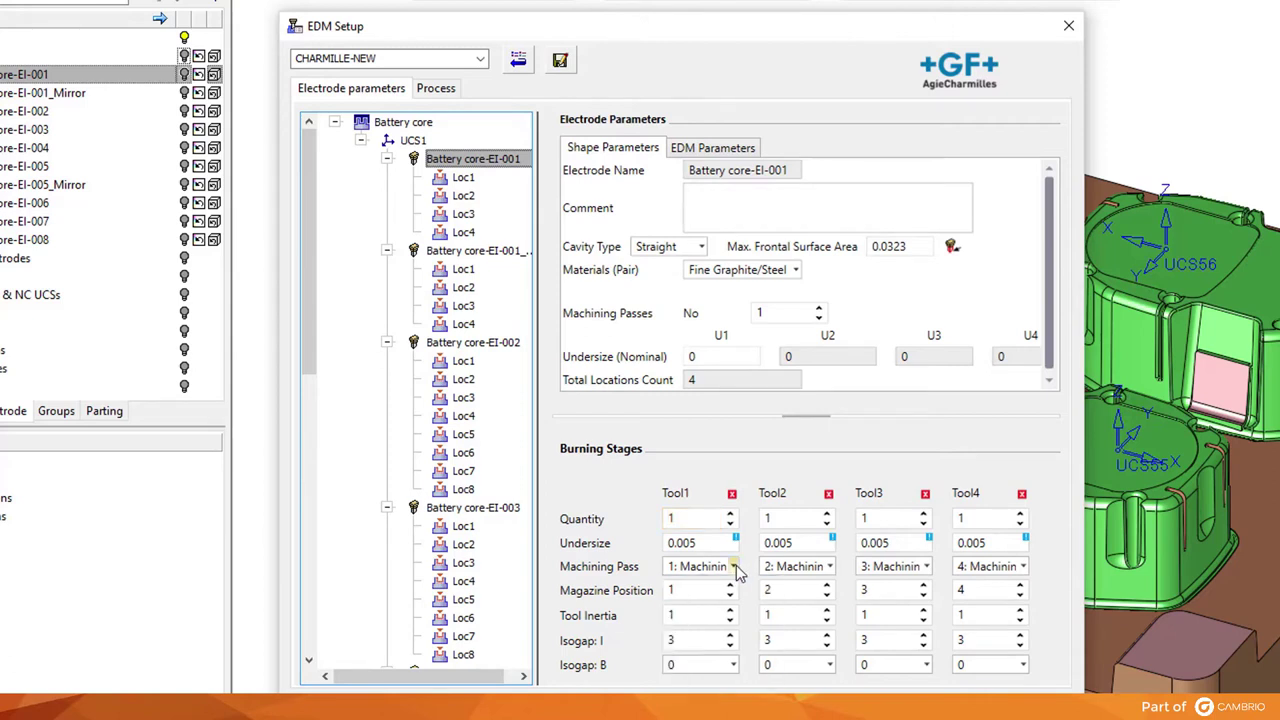
Inspect Loc1 location data for EI-001 and EI-008, then move to the Process sequencing page.
left_click(464, 178)
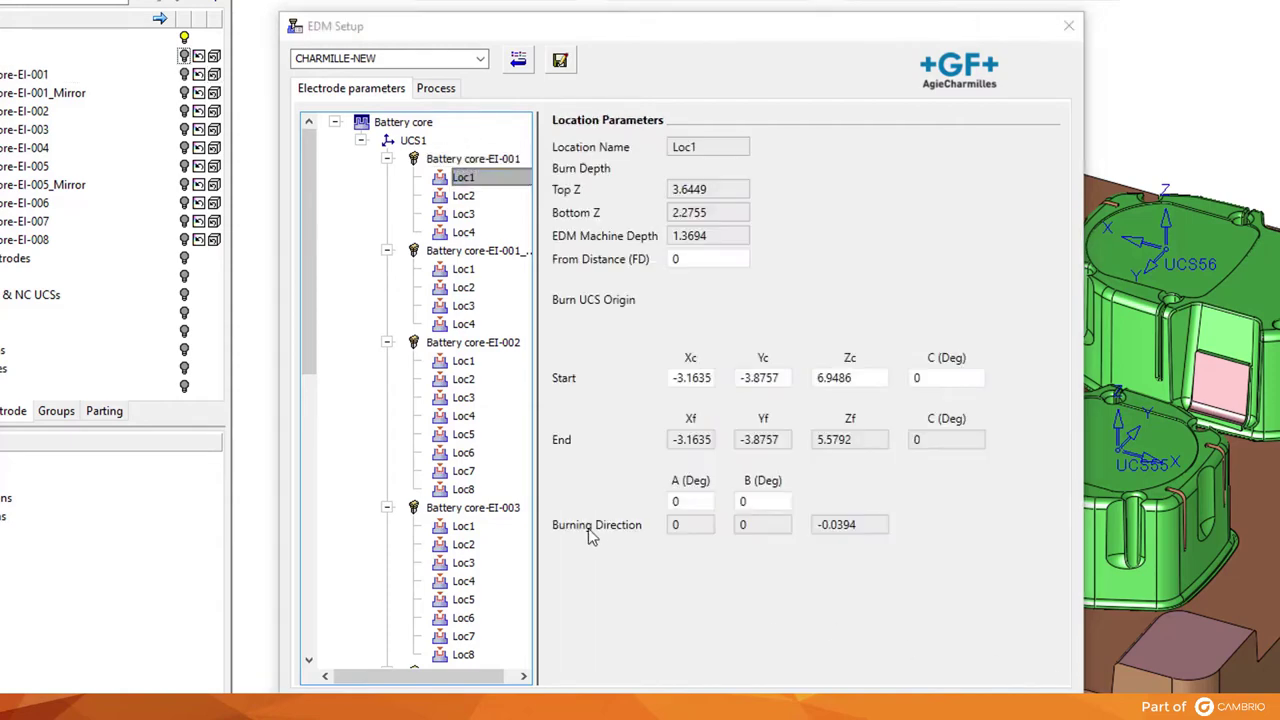
scroll(500, 300, "down", 11)
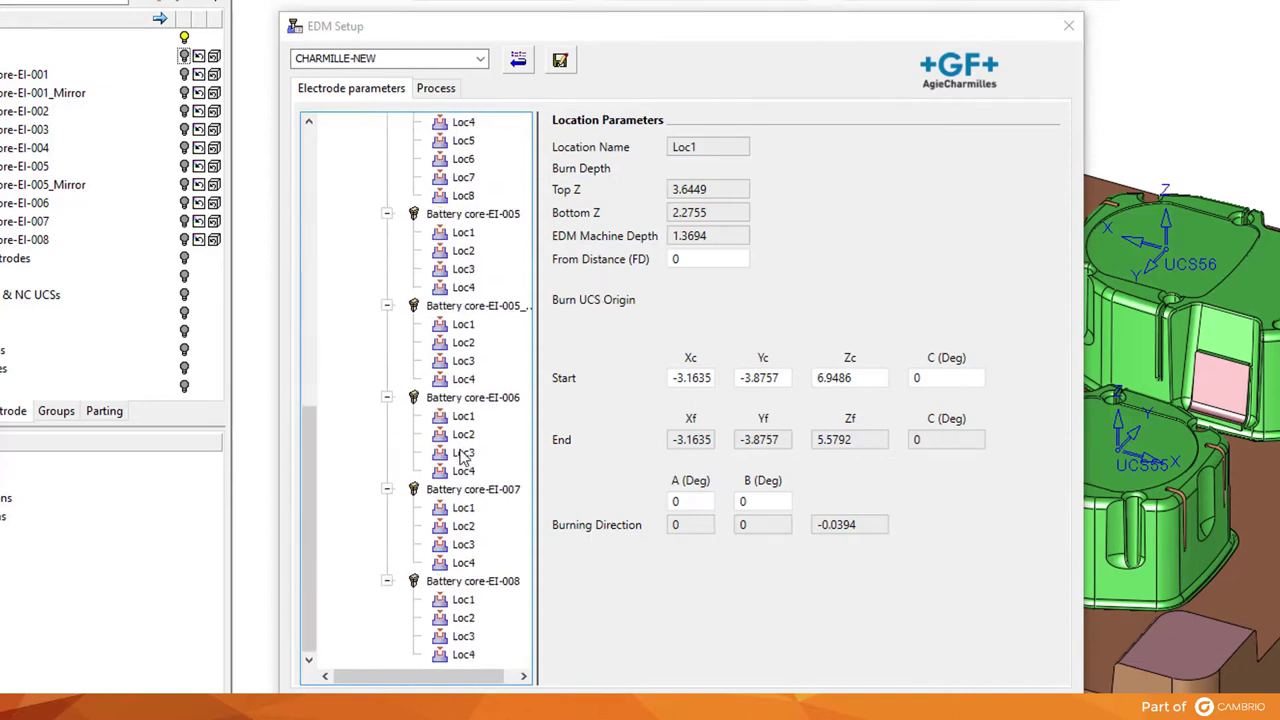
left_click(464, 601)
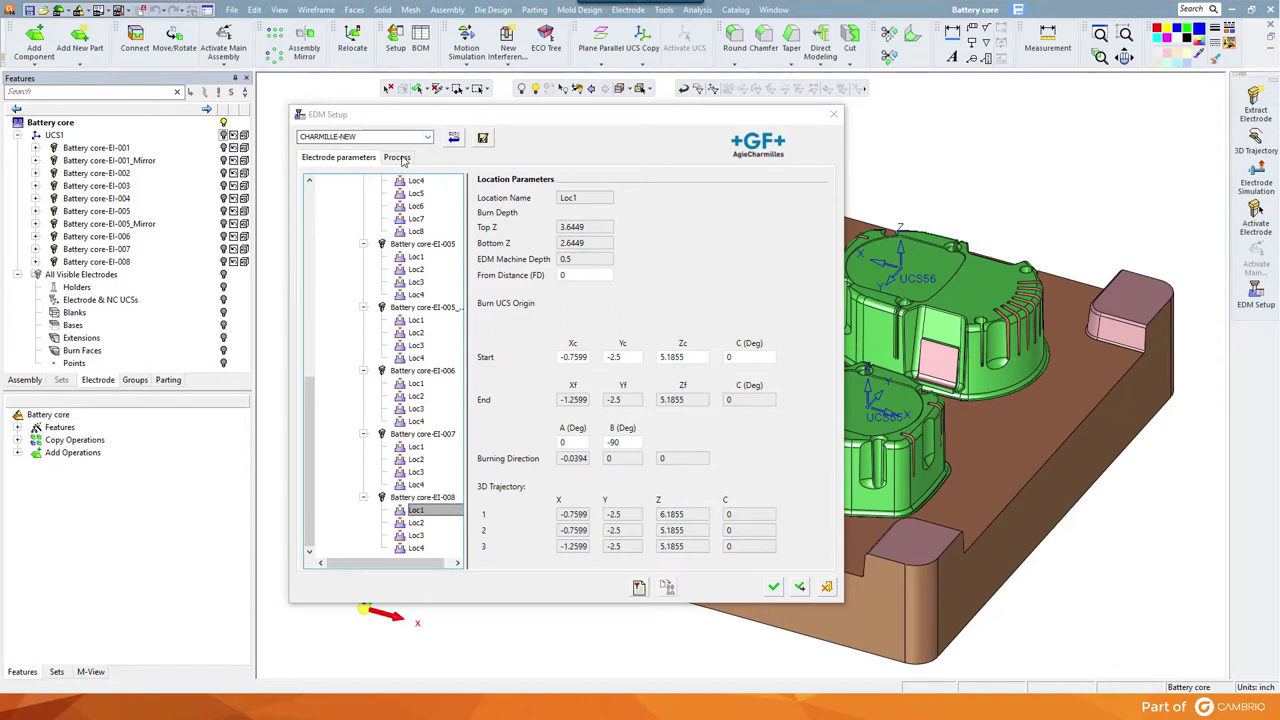
left_click(397, 158)
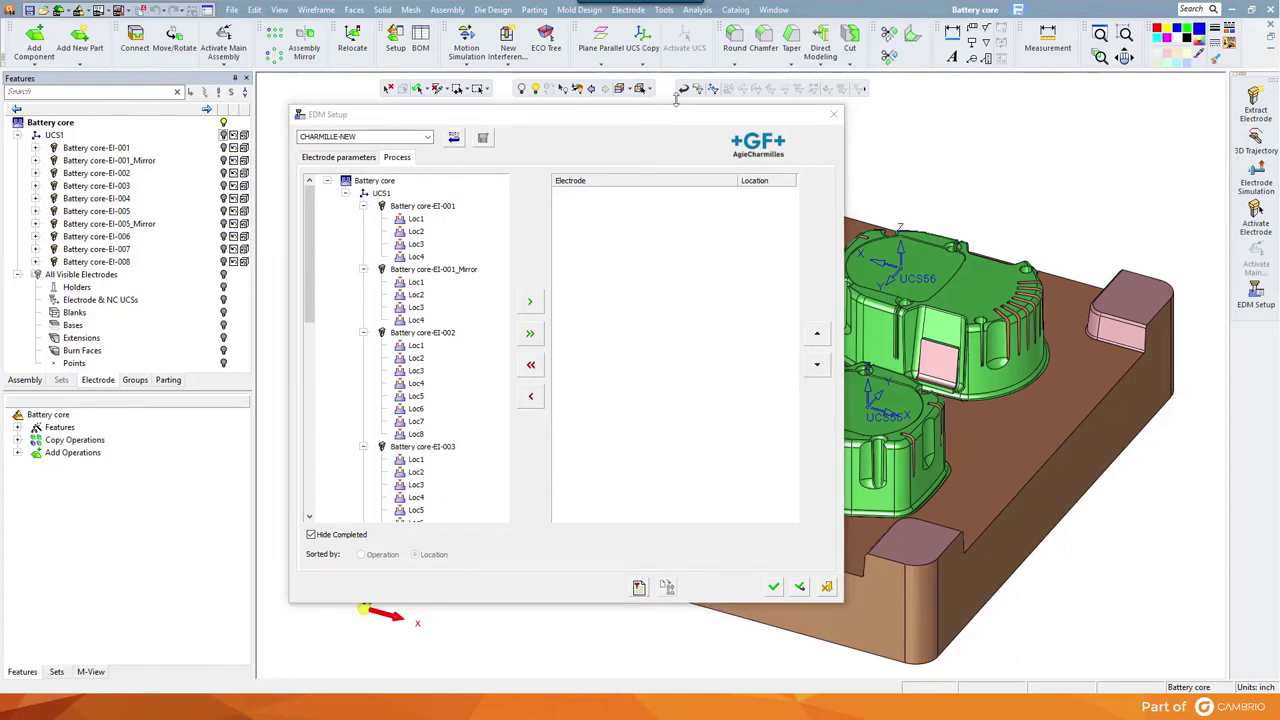
Toggle the Battery core model's visibility, view it from -Z iso, and select the whole Battery core.
left_click(223, 124)
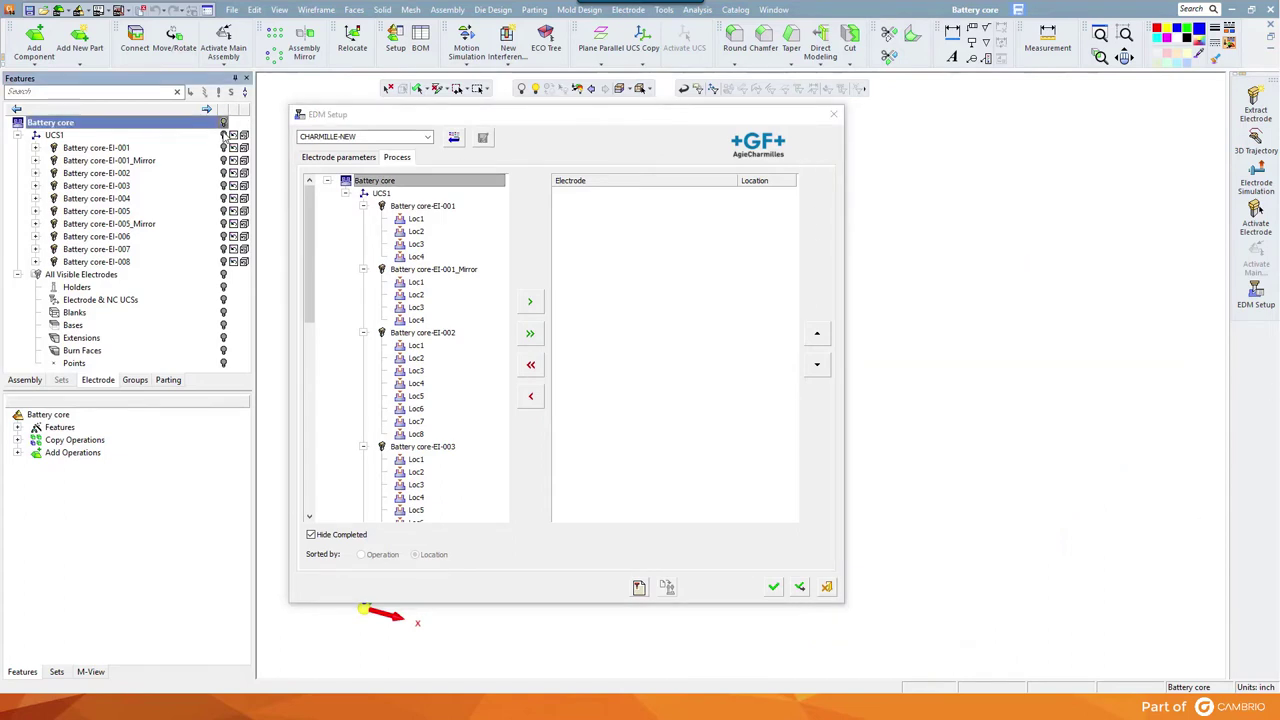
left_click(224, 135)
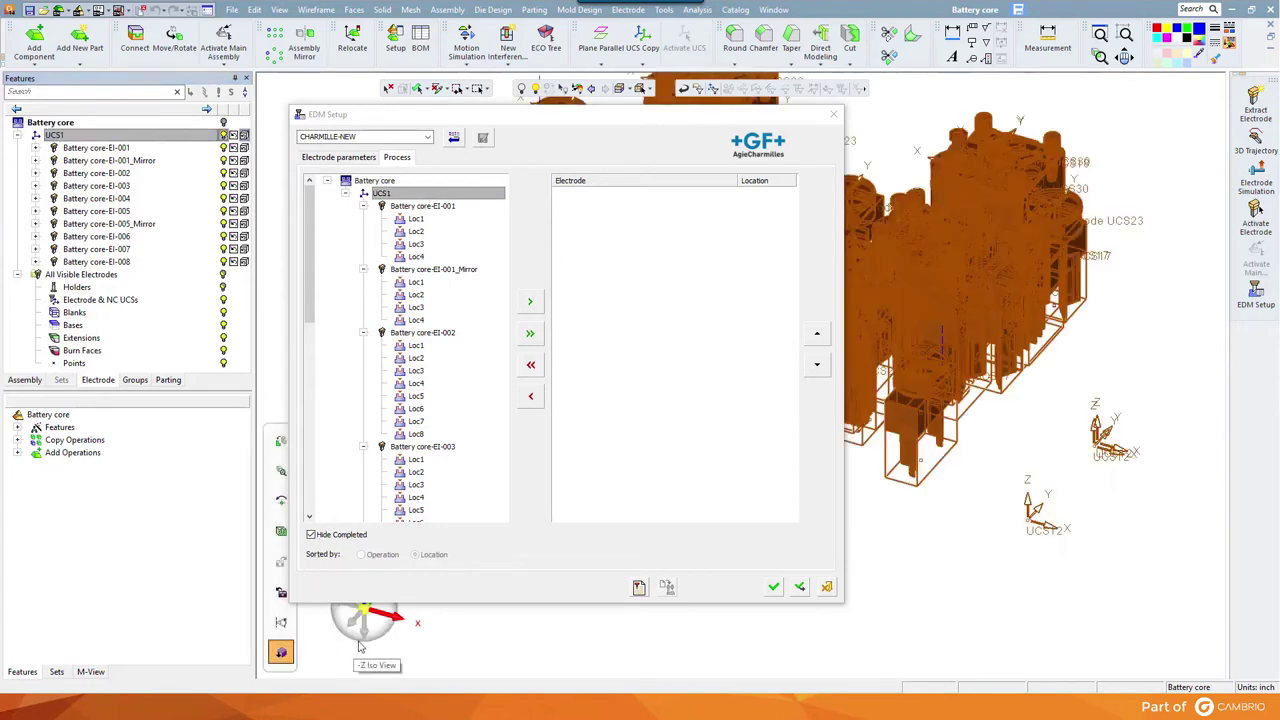
left_click(367, 641)
left_click(374, 180)
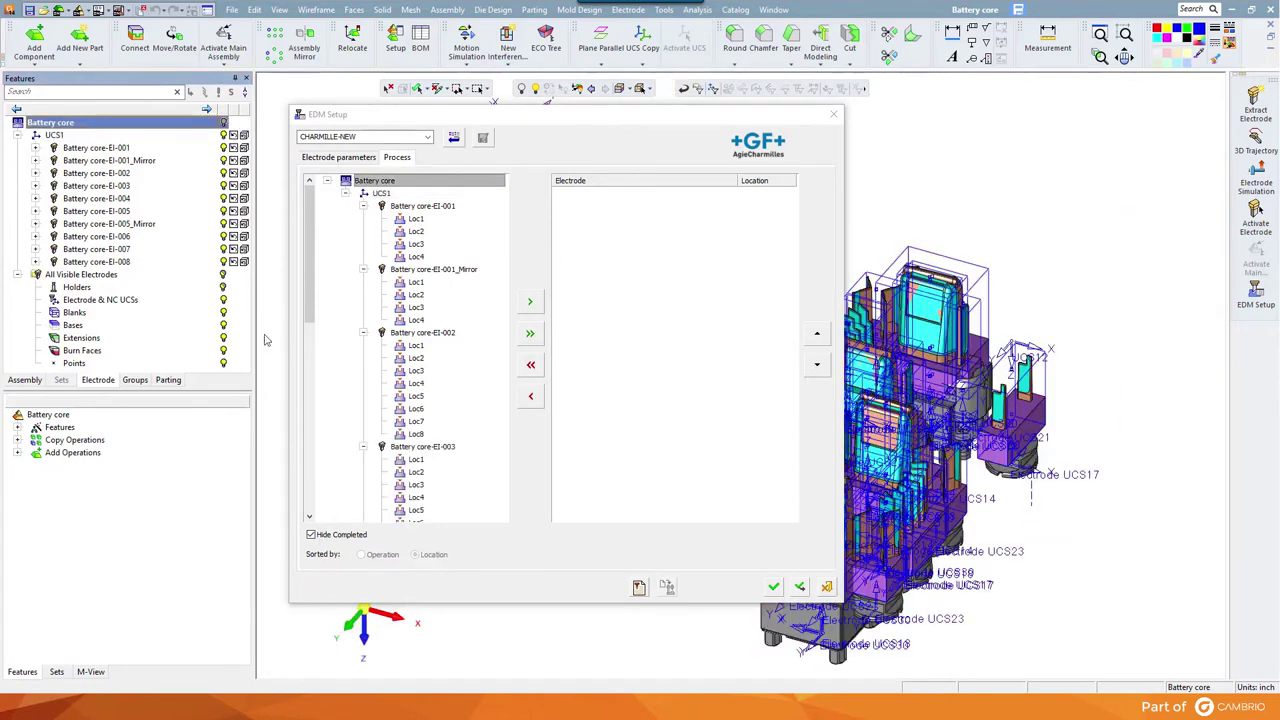
left_click_drag(753, 114, 501, 85)
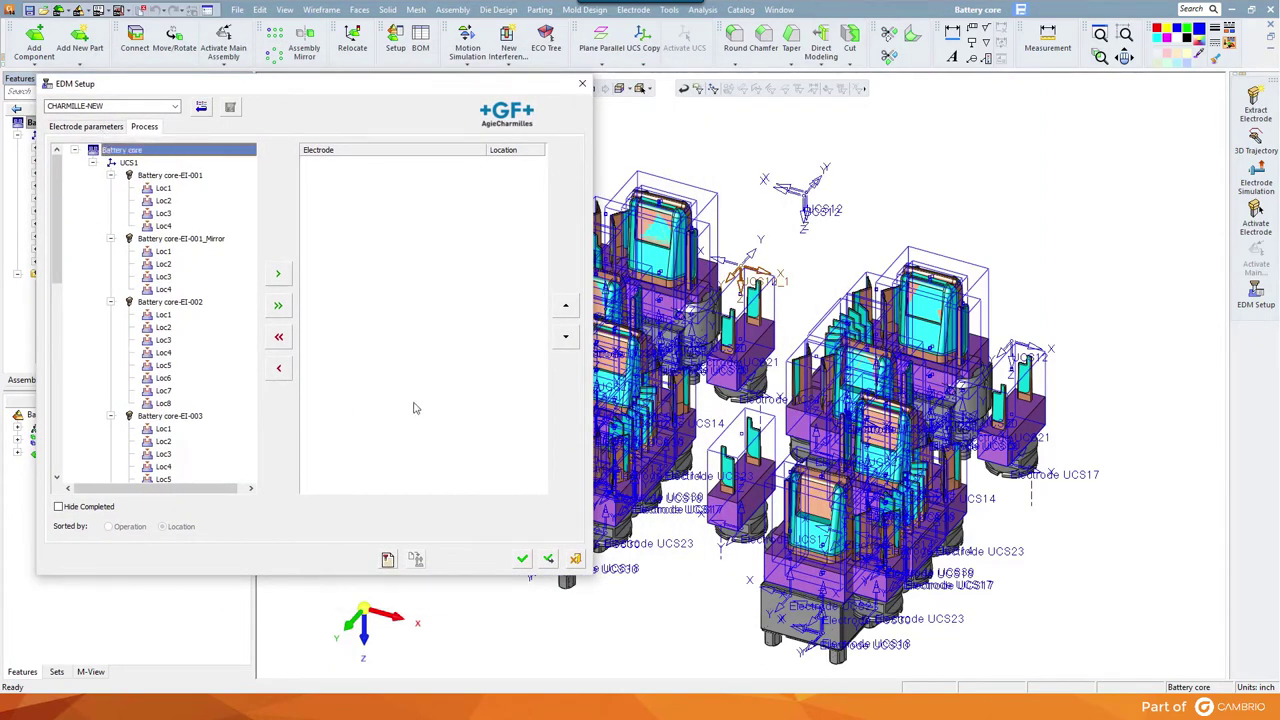
scroll(204, 368, "down", 2)
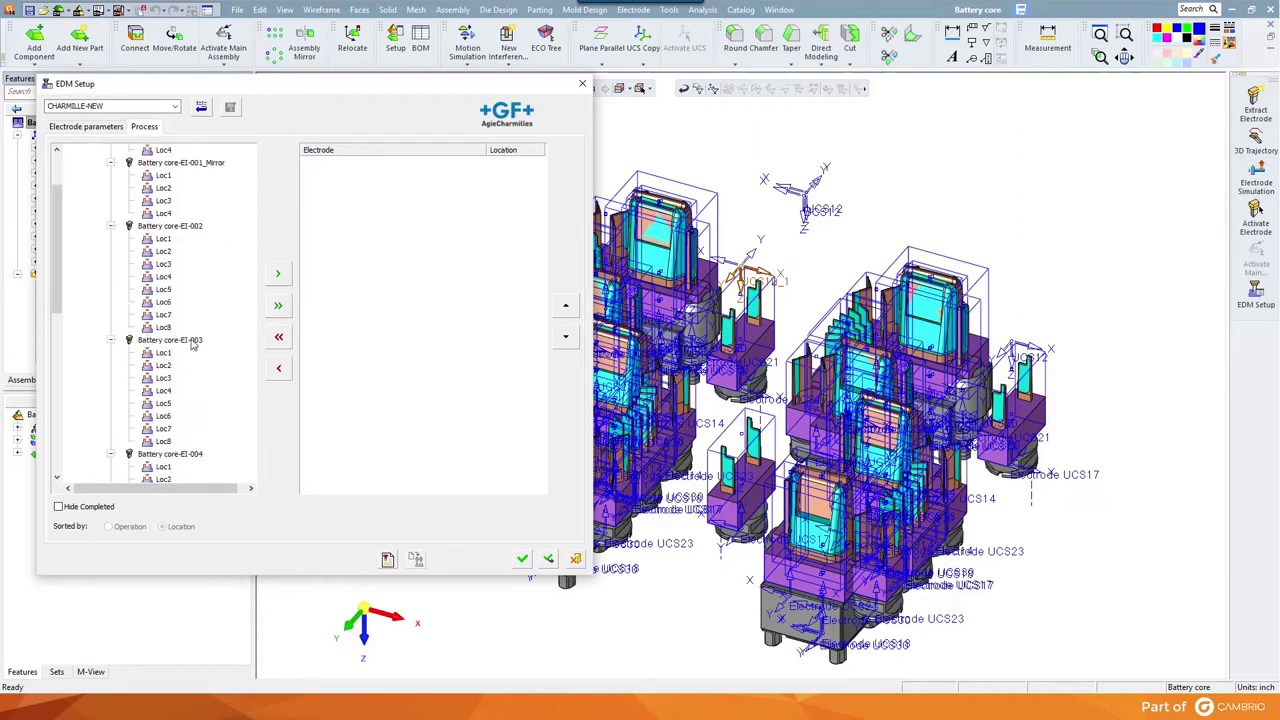
Queue EI-003 and EI-004 locations, then EI-001 and EI-001_Mirror locations, into the burn list.
left_click(193, 345)
left_click(175, 454, "ctrl")
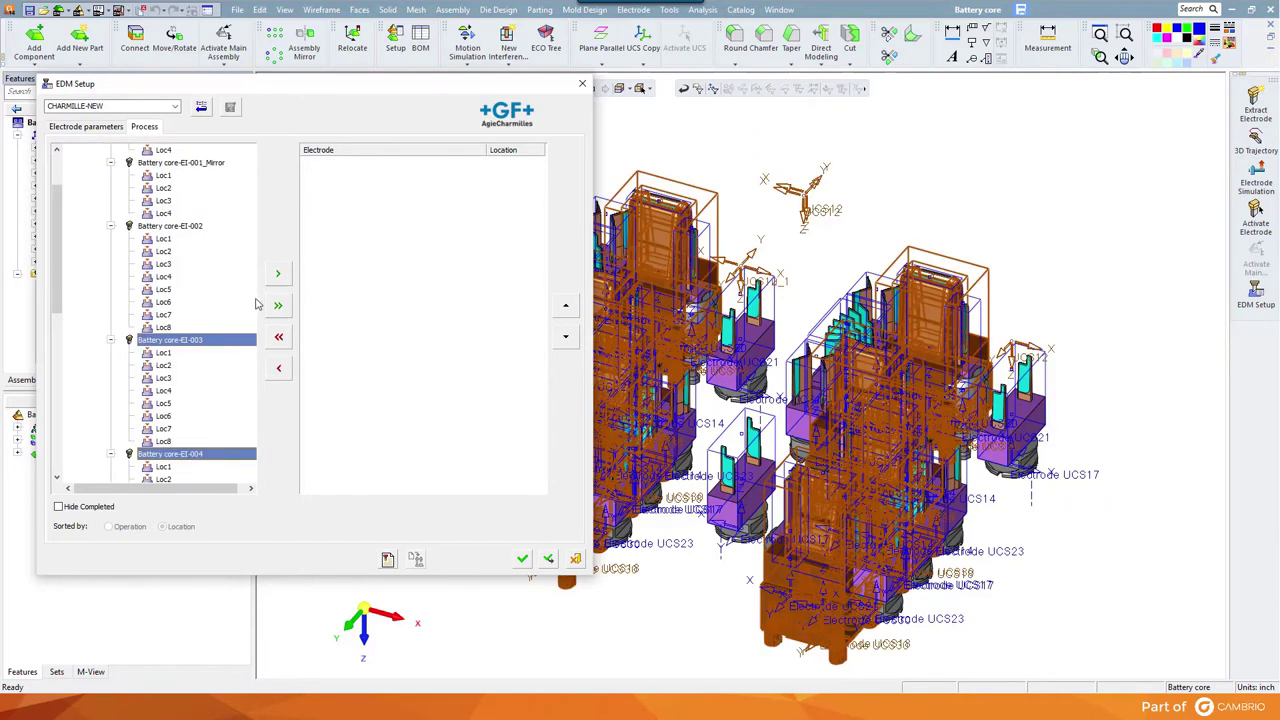
left_click(278, 273)
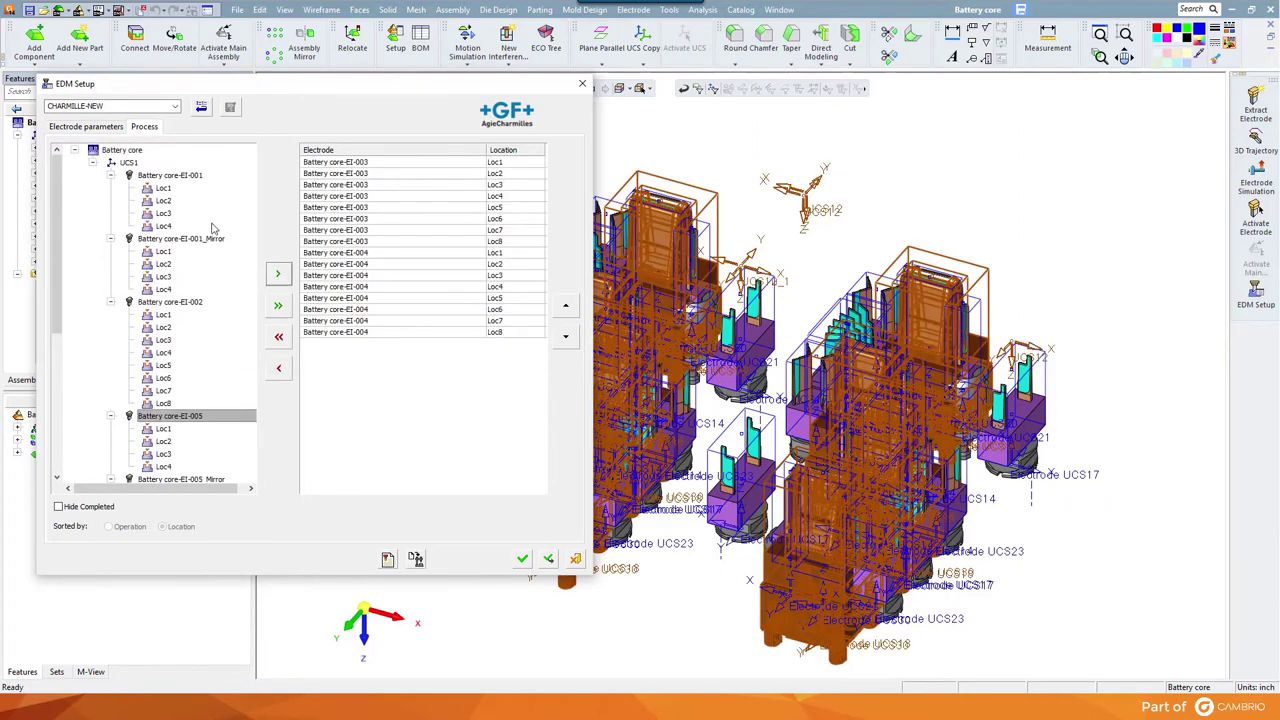
left_click(192, 176)
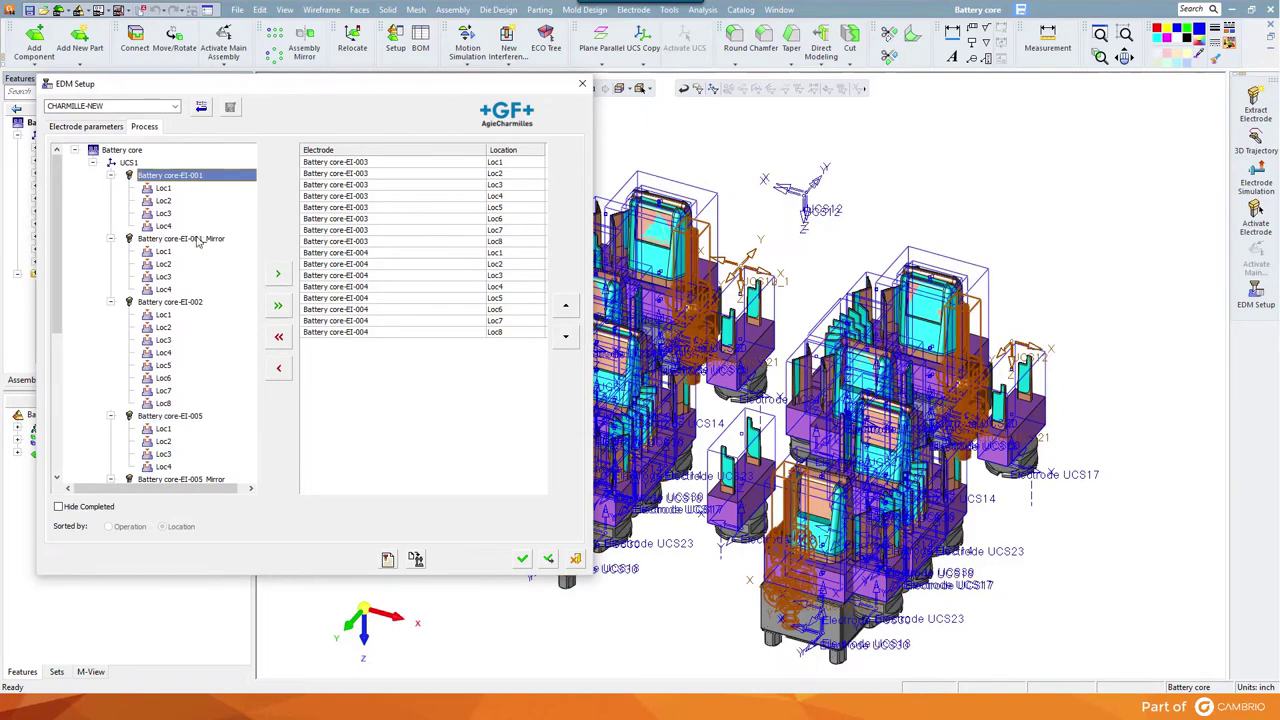
left_click(197, 240, "ctrl")
left_click(278, 275)
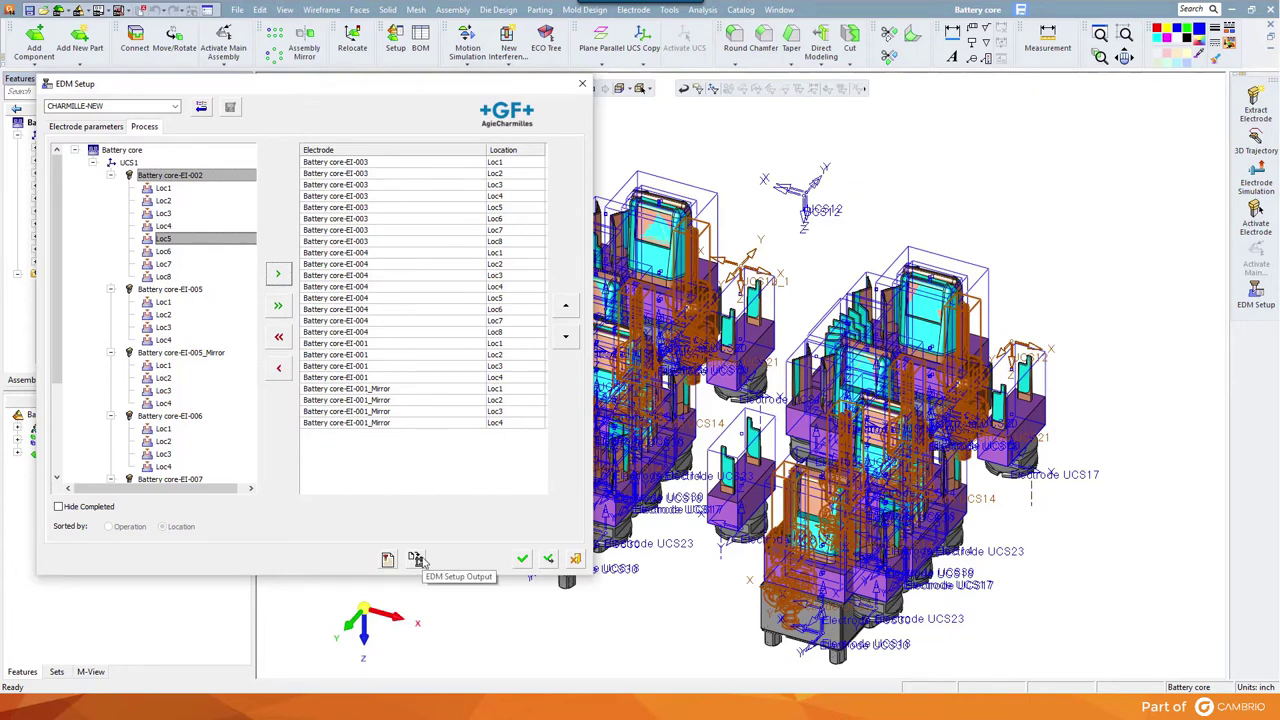
Post-process the EDM setup output under the file name 'video core 1'.
left_click(417, 559)
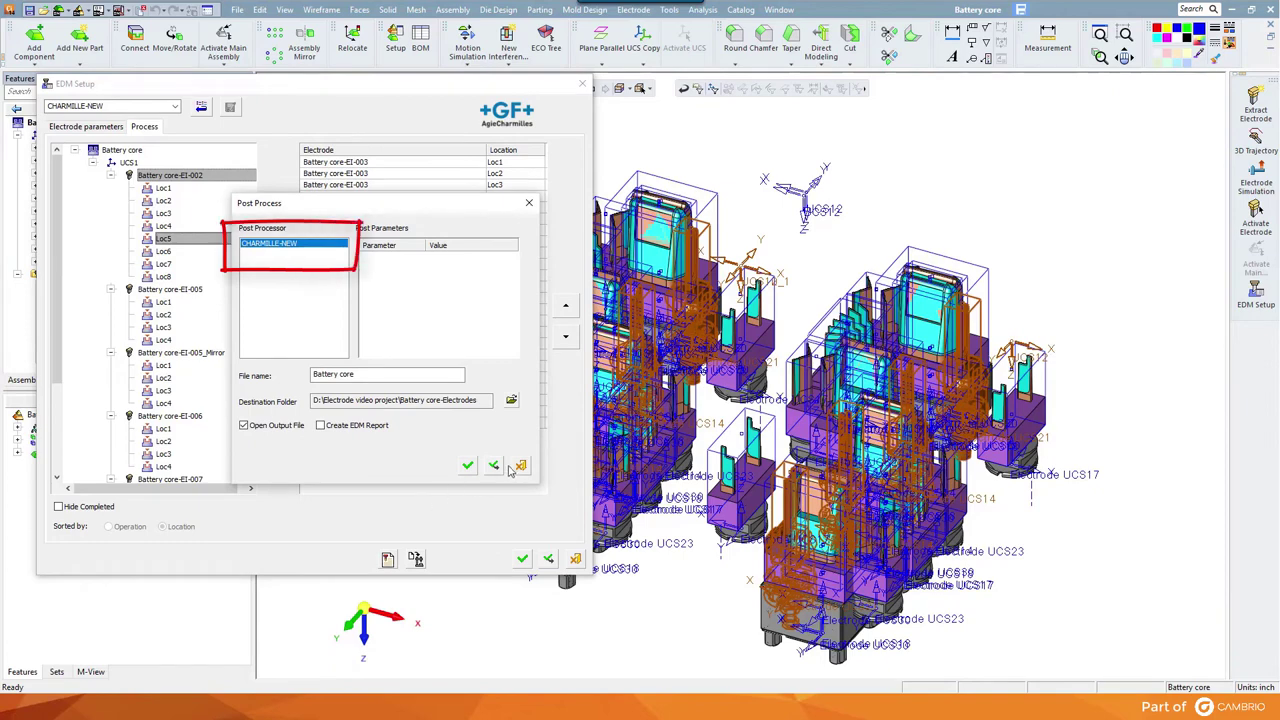
double_click(389, 380)
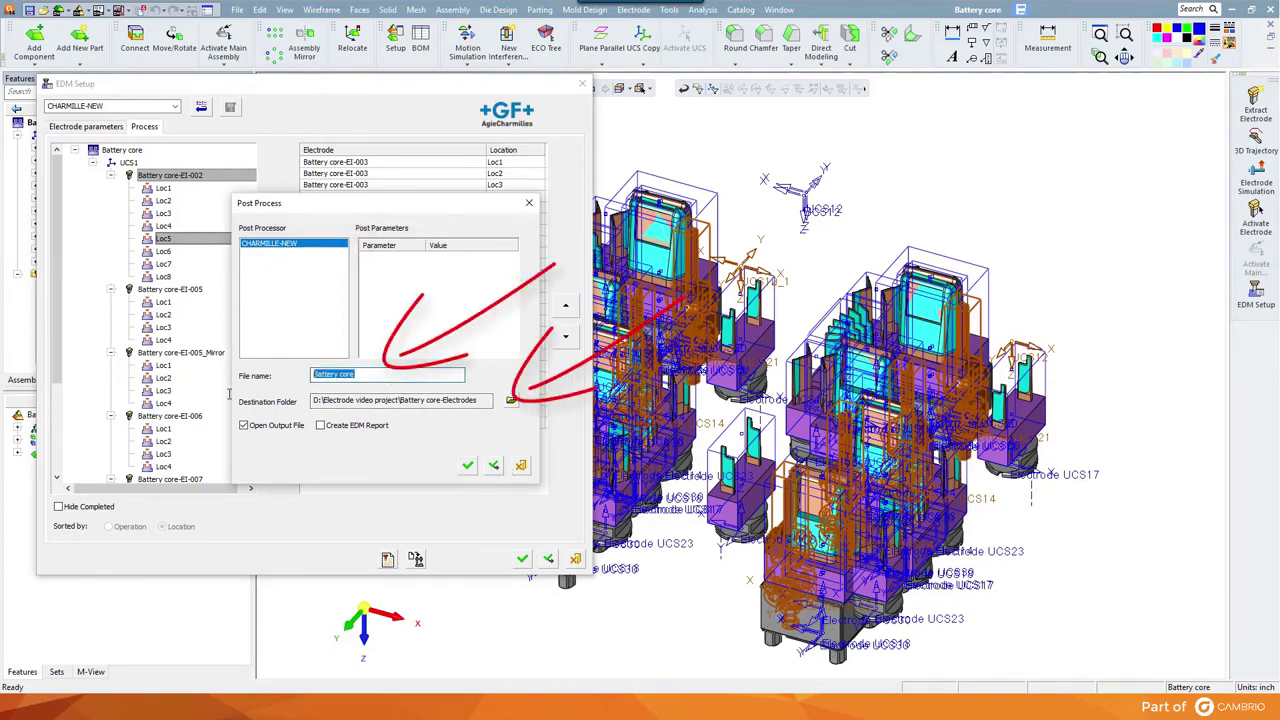
type("vide")
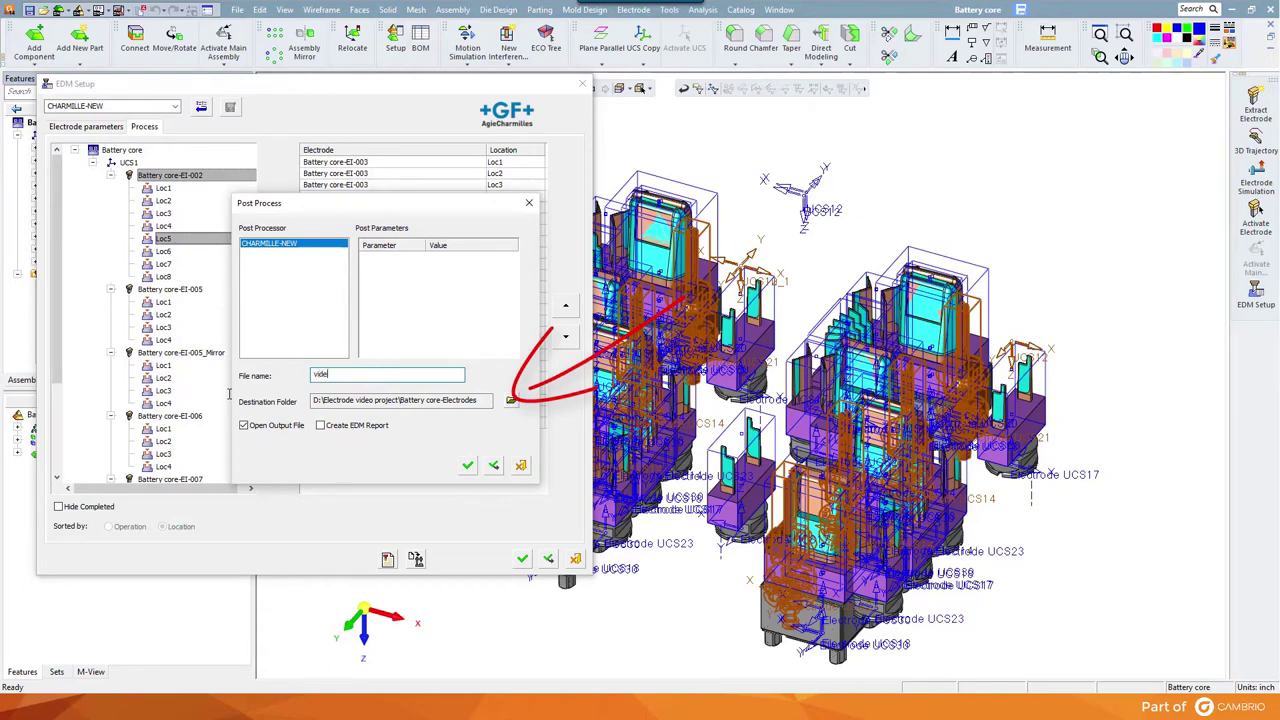
type("o core 1")
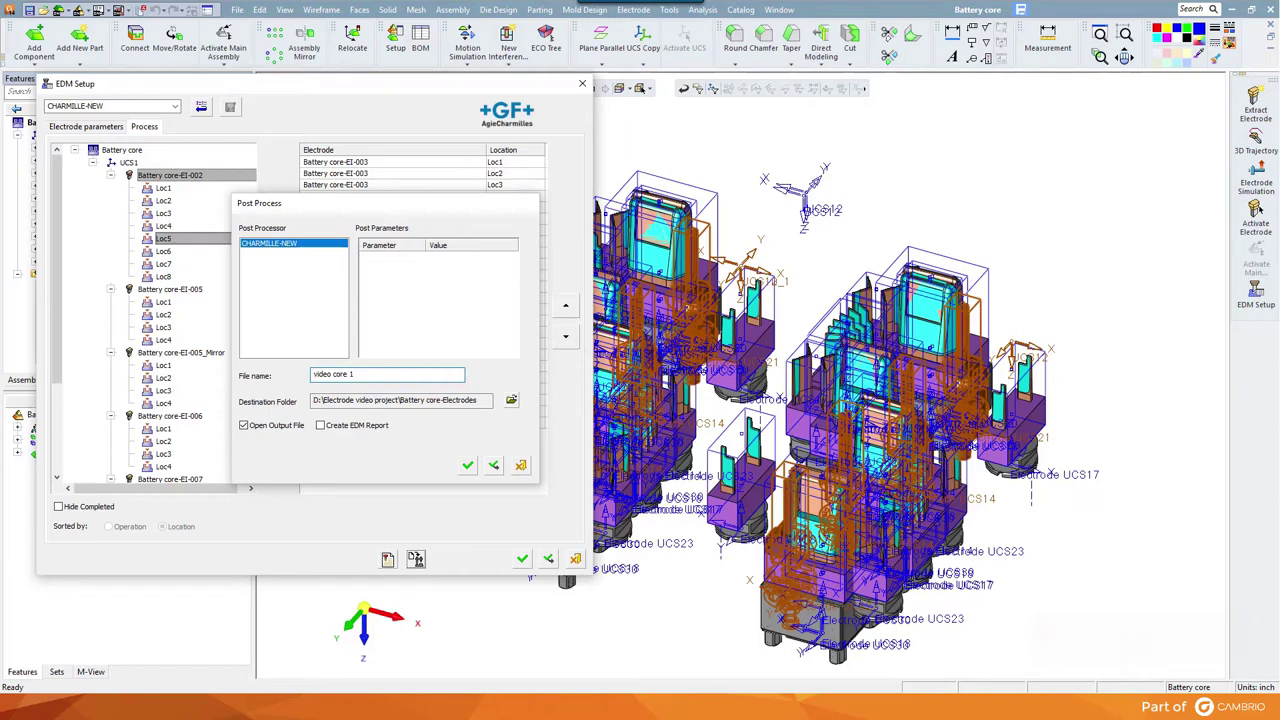
key("Return")
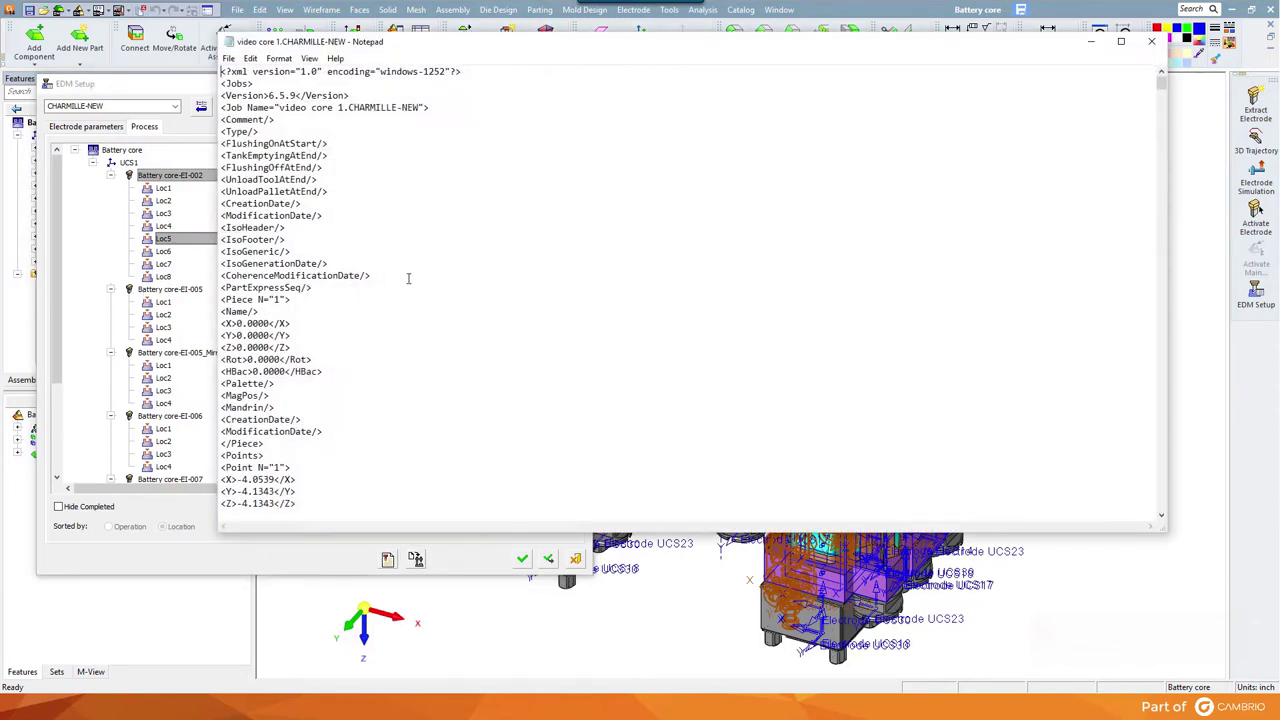
scroll(637, 229, "down", 10)
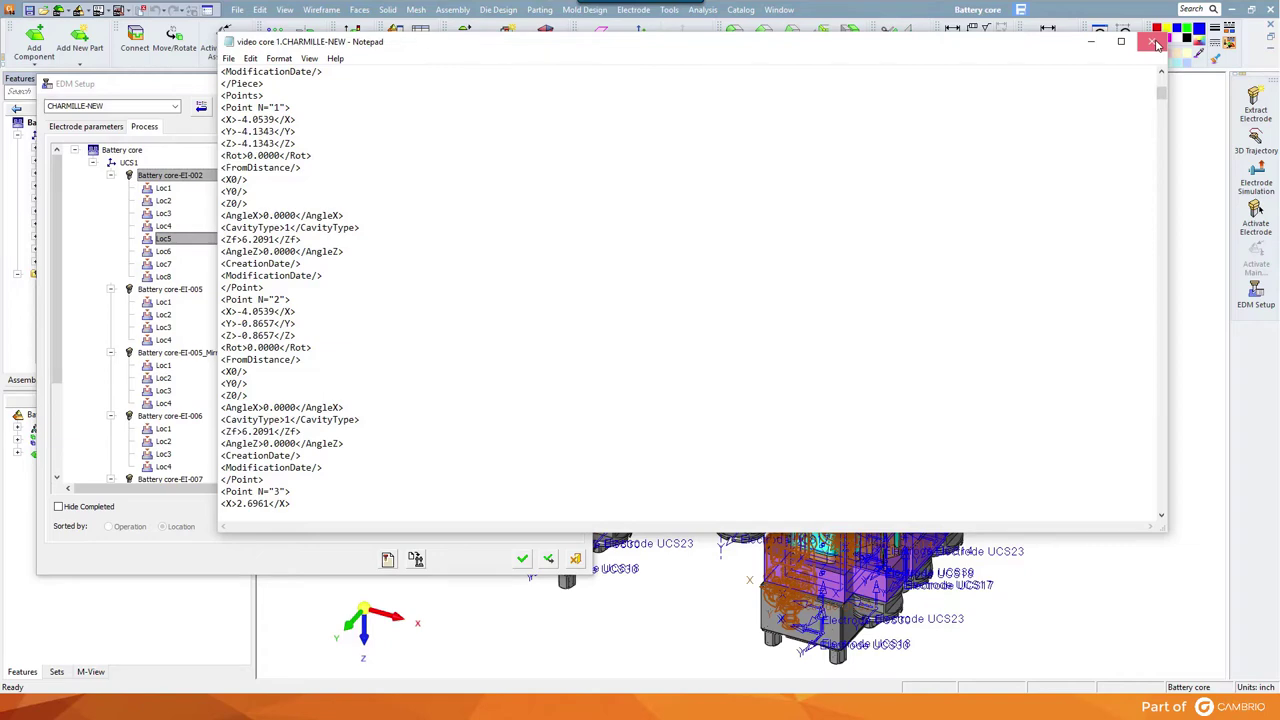
Close the Notepad output, confirm EDM Setup, and create an electrode drawing for Battery core-EI-001.
left_click(1156, 43)
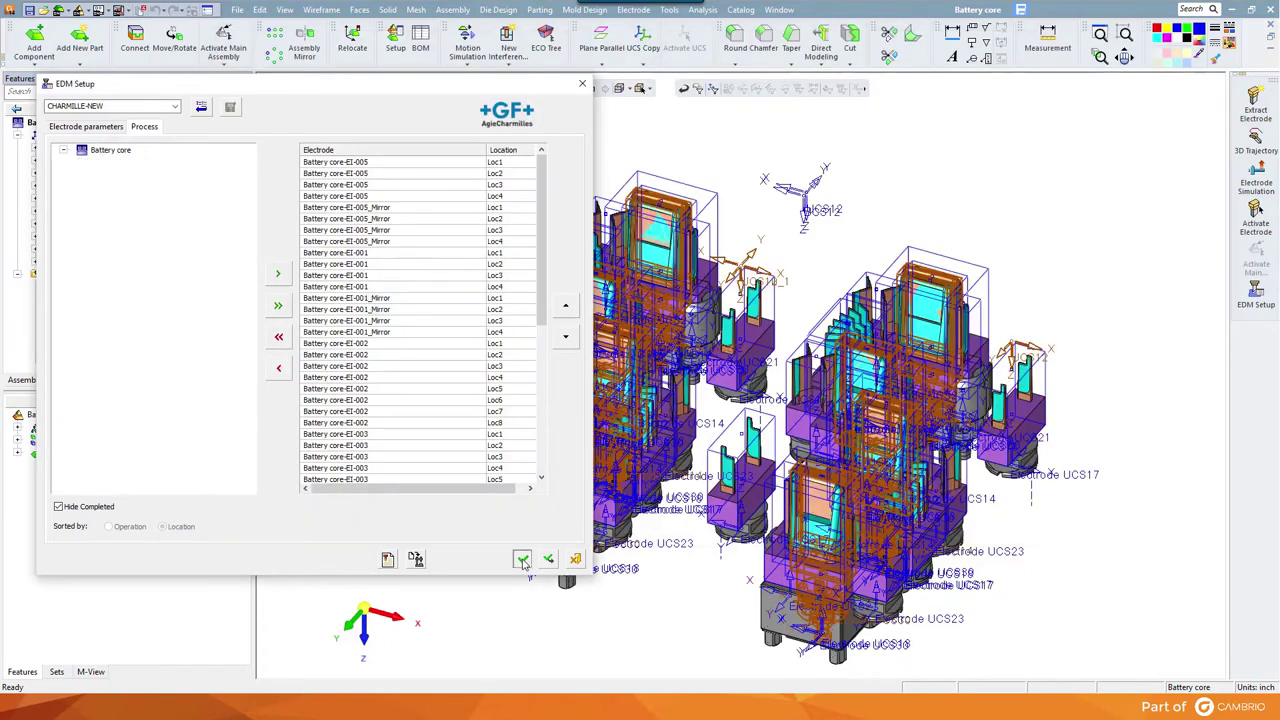
left_click(522, 560)
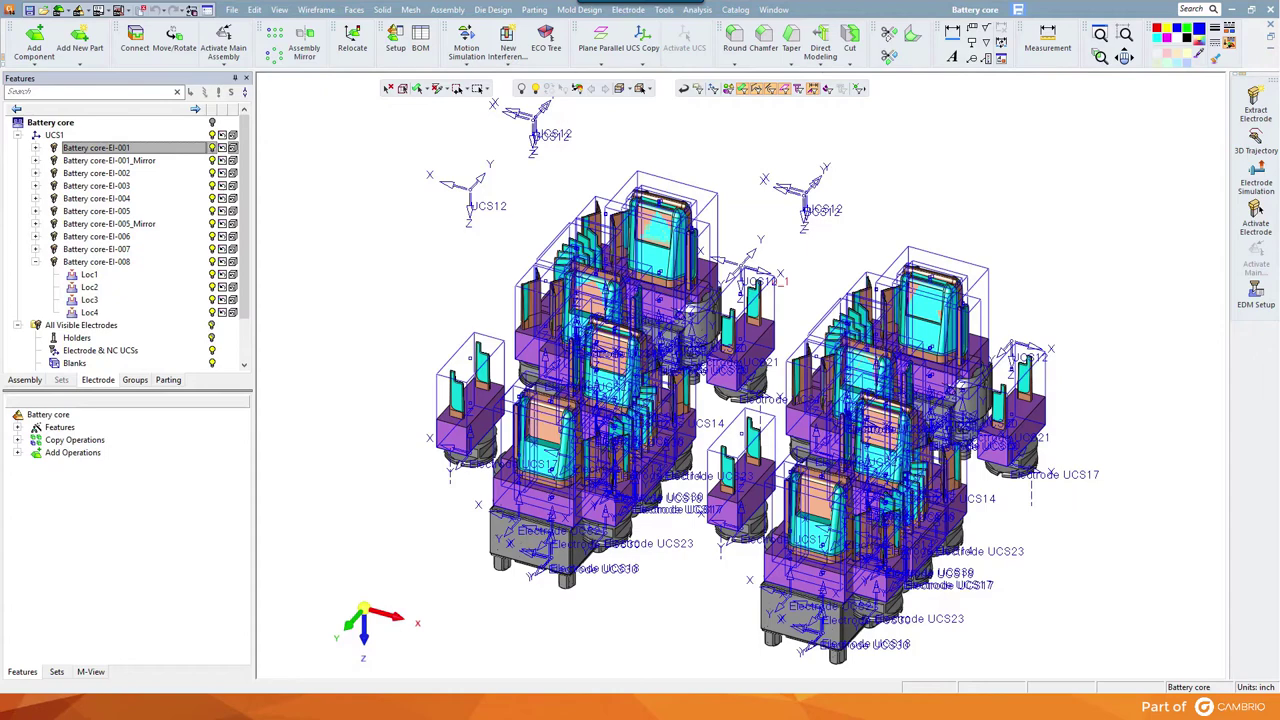
left_click(68, 123)
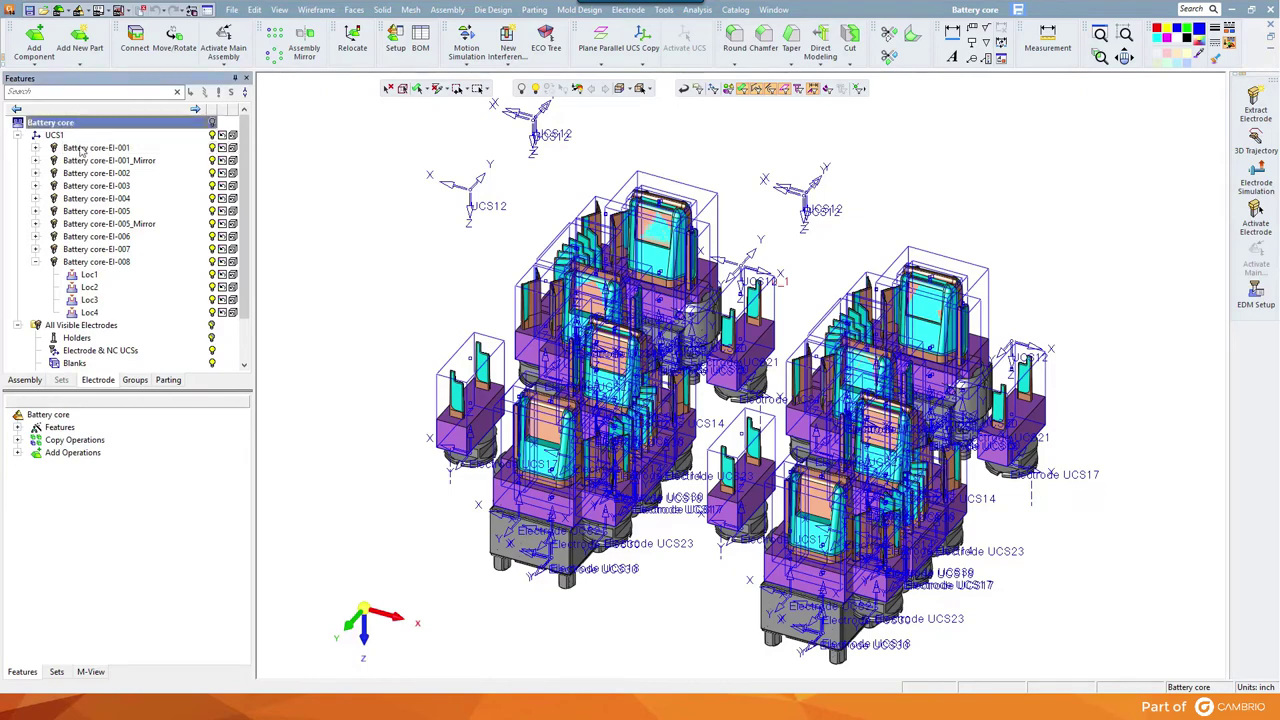
right_click(82, 150)
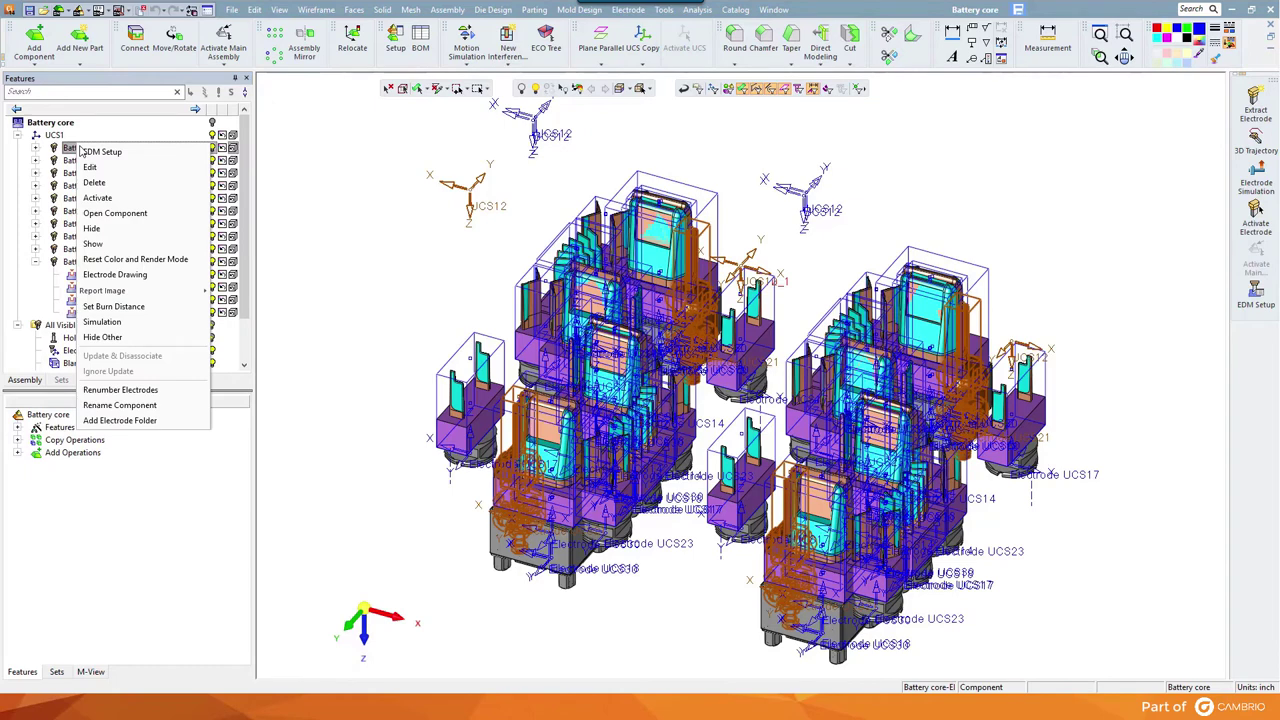
left_click(120, 276)
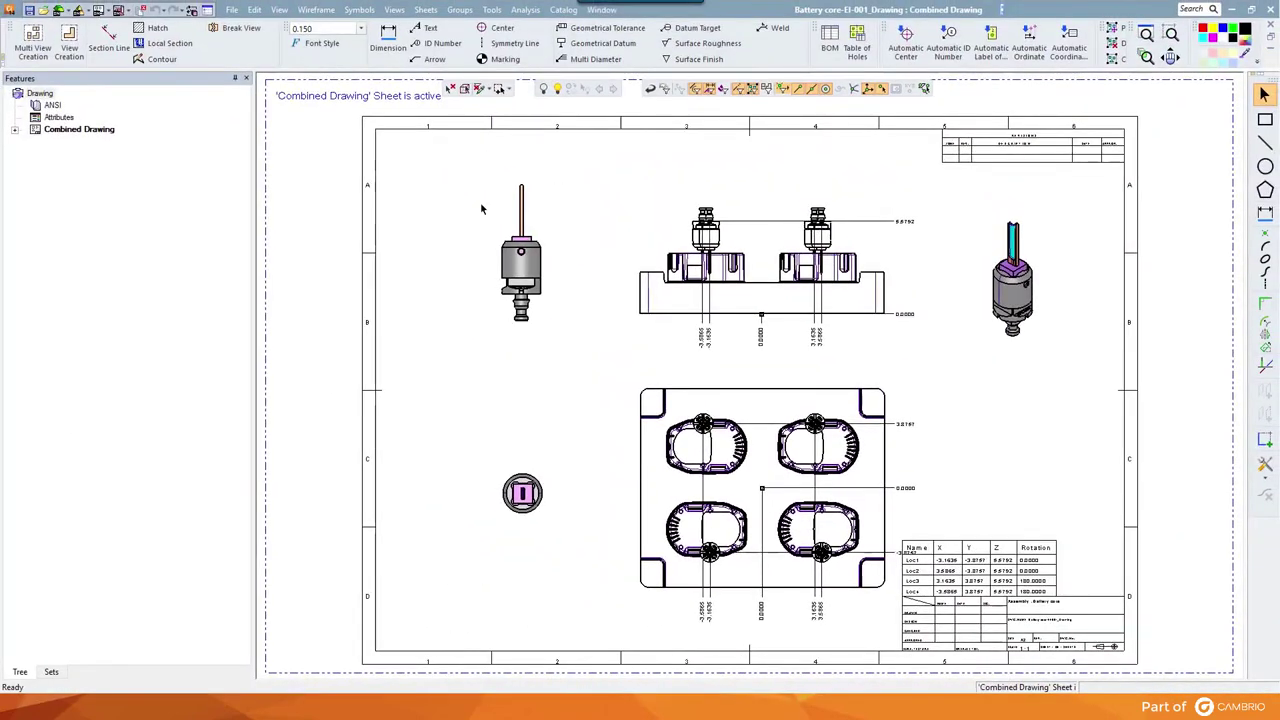
Start a dimension on the drawing by picking the electrode pin's tip.
right_click(481, 207)
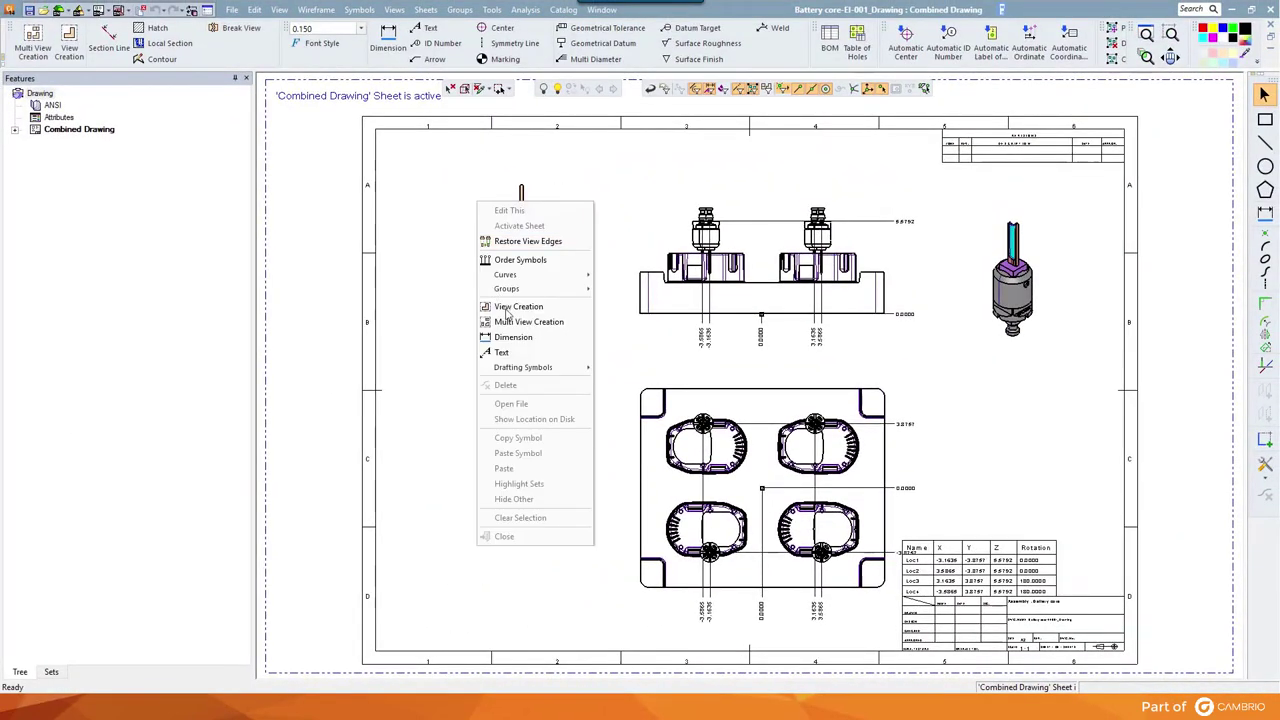
key("Return")
scroll(608, 200, "up", 5)
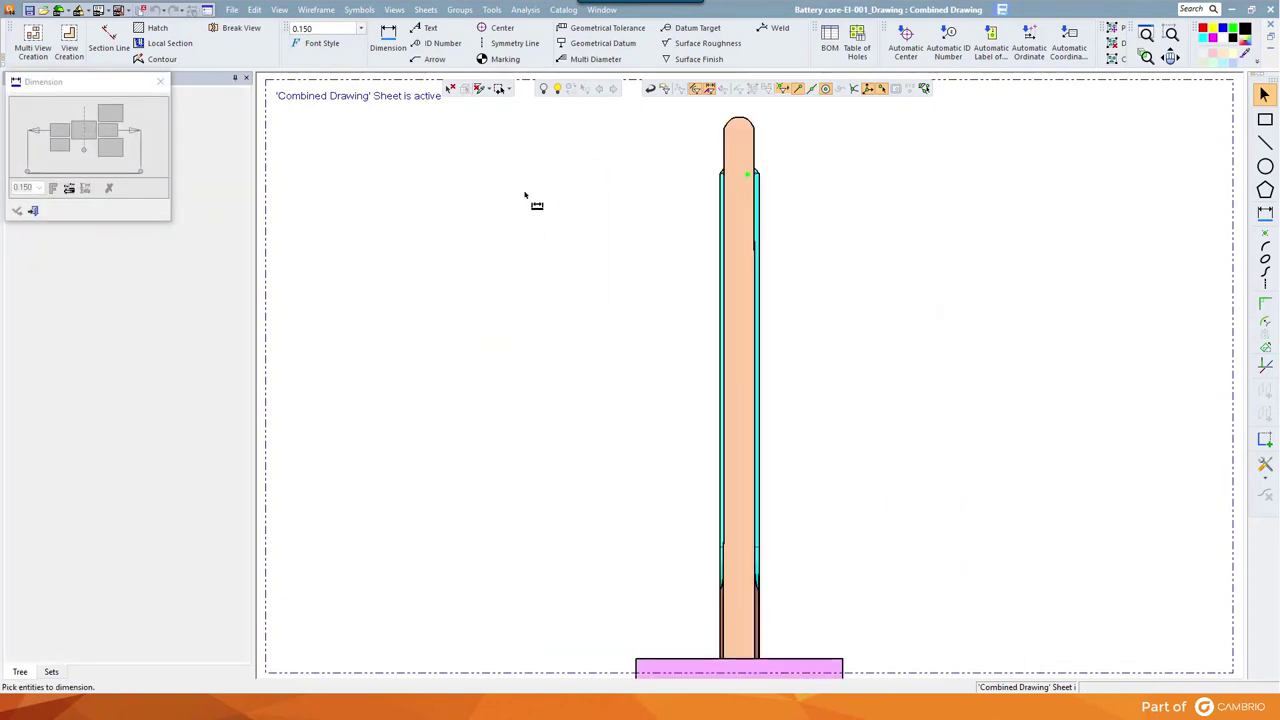
left_click(752, 132)
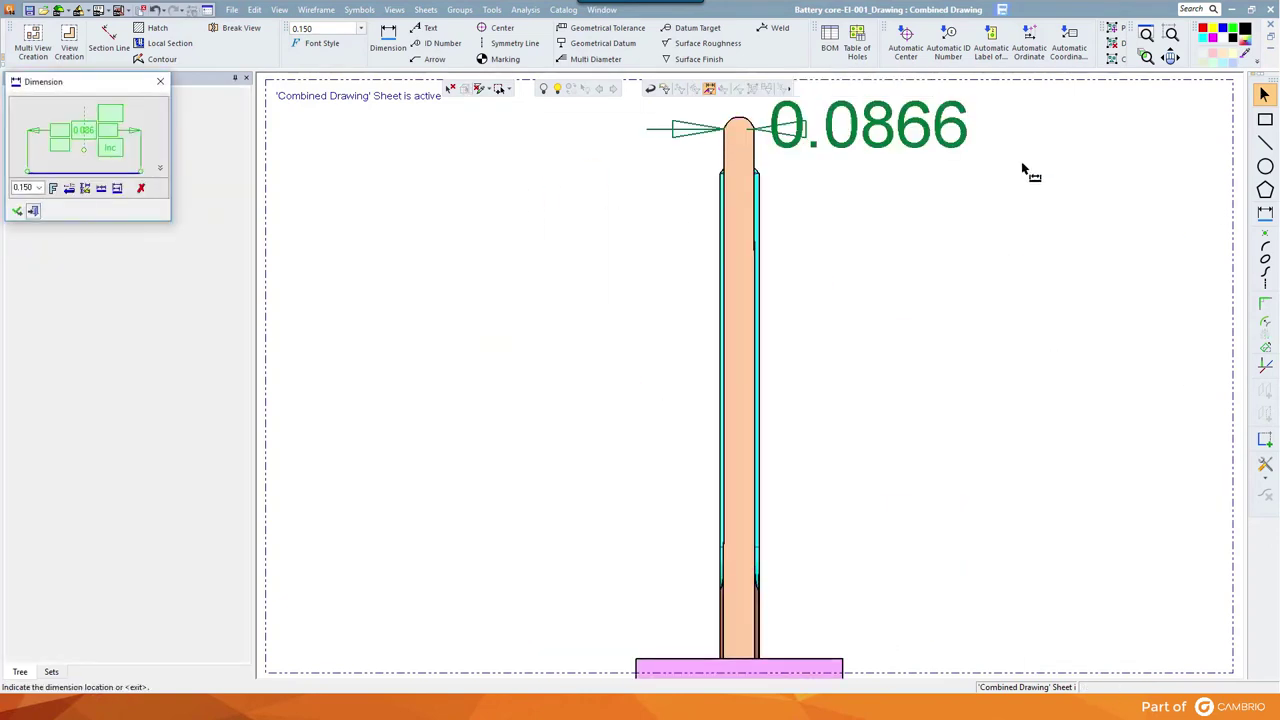
scroll(738, 371, "down", 5)
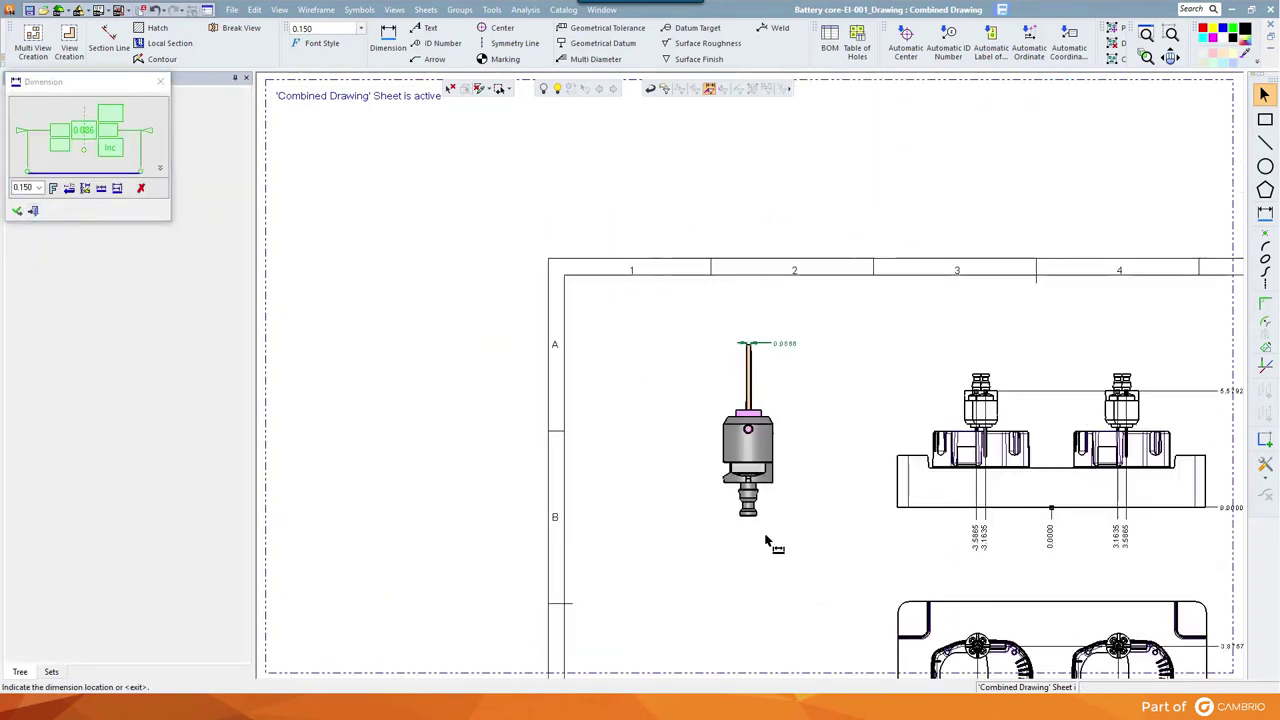
scroll(763, 500, "up", 5)
Place the 0.3525 width dimension on the small top view, then exit and fit the sheet.
right_click(790, 320)
left_click(831, 357)
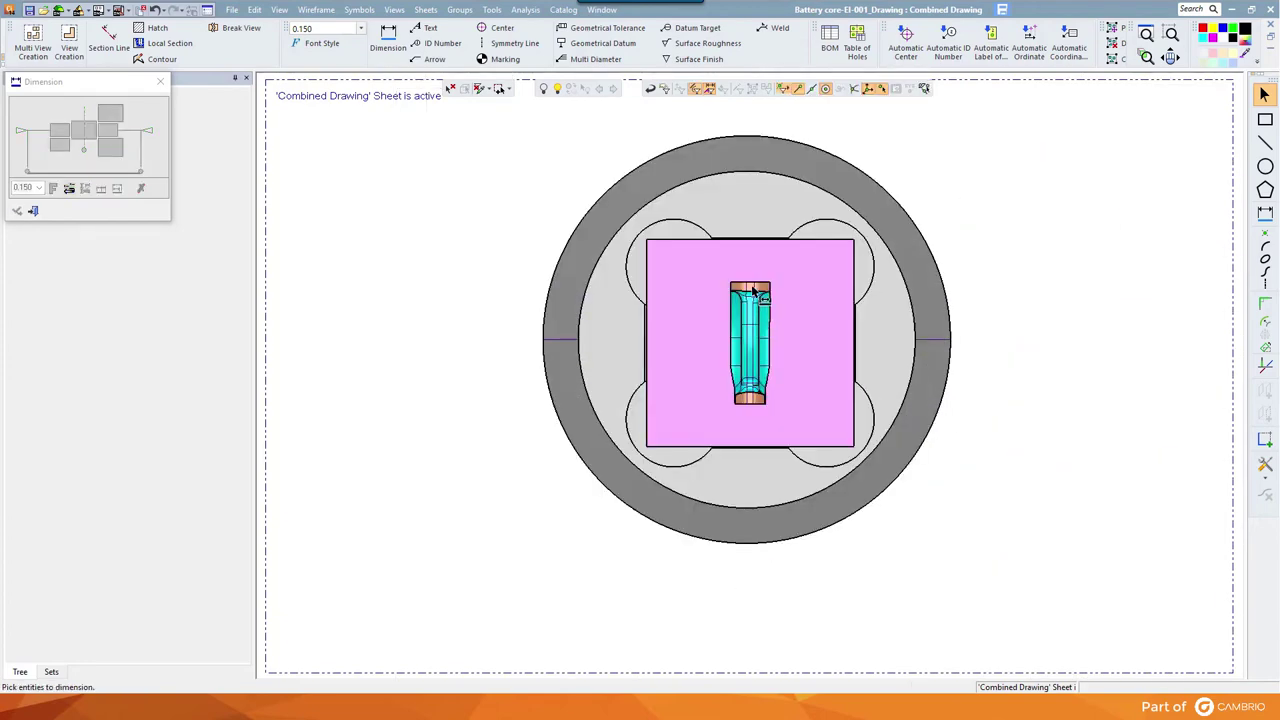
left_click(763, 394)
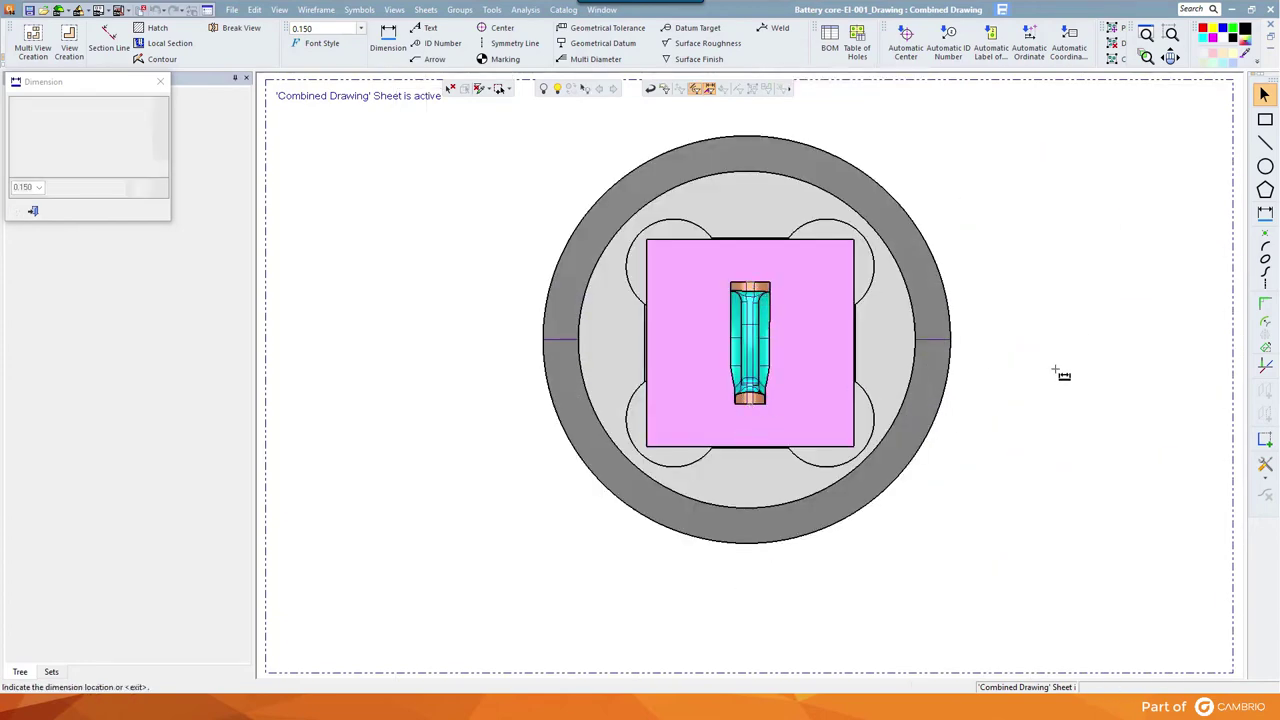
scroll(1006, 366, "down", 5)
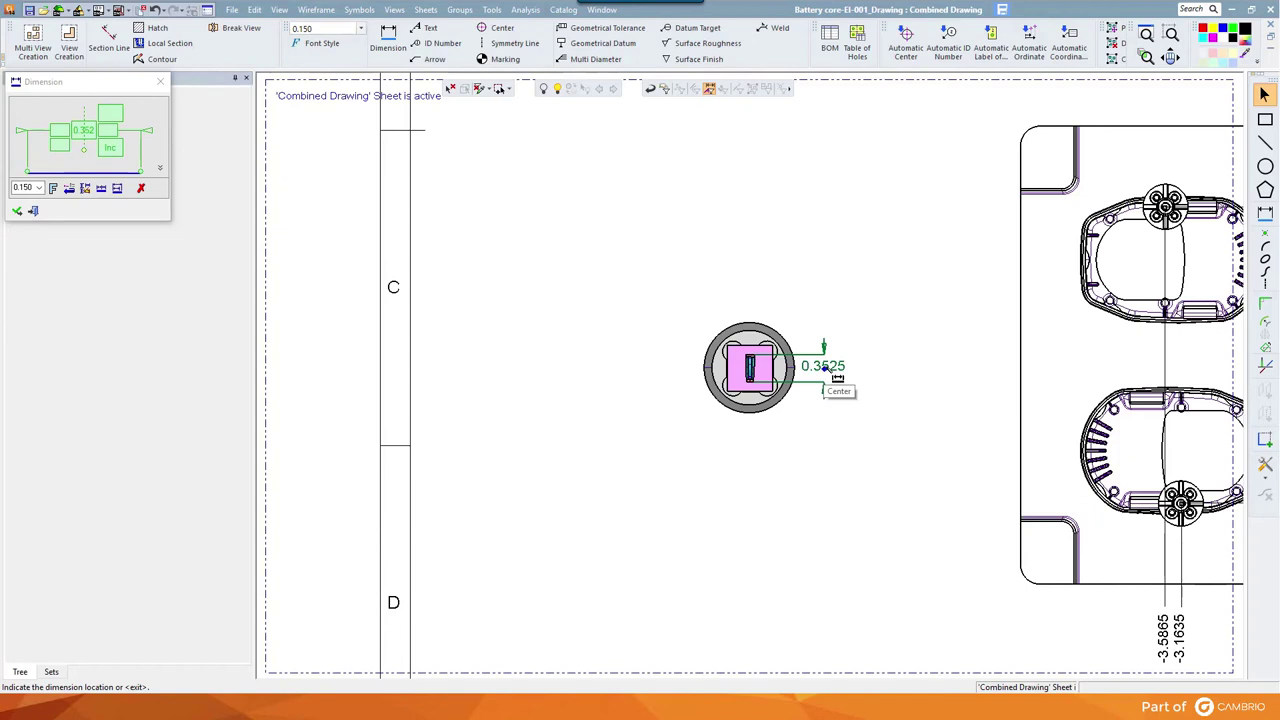
left_click(838, 376)
right_click(843, 248)
left_click(880, 258)
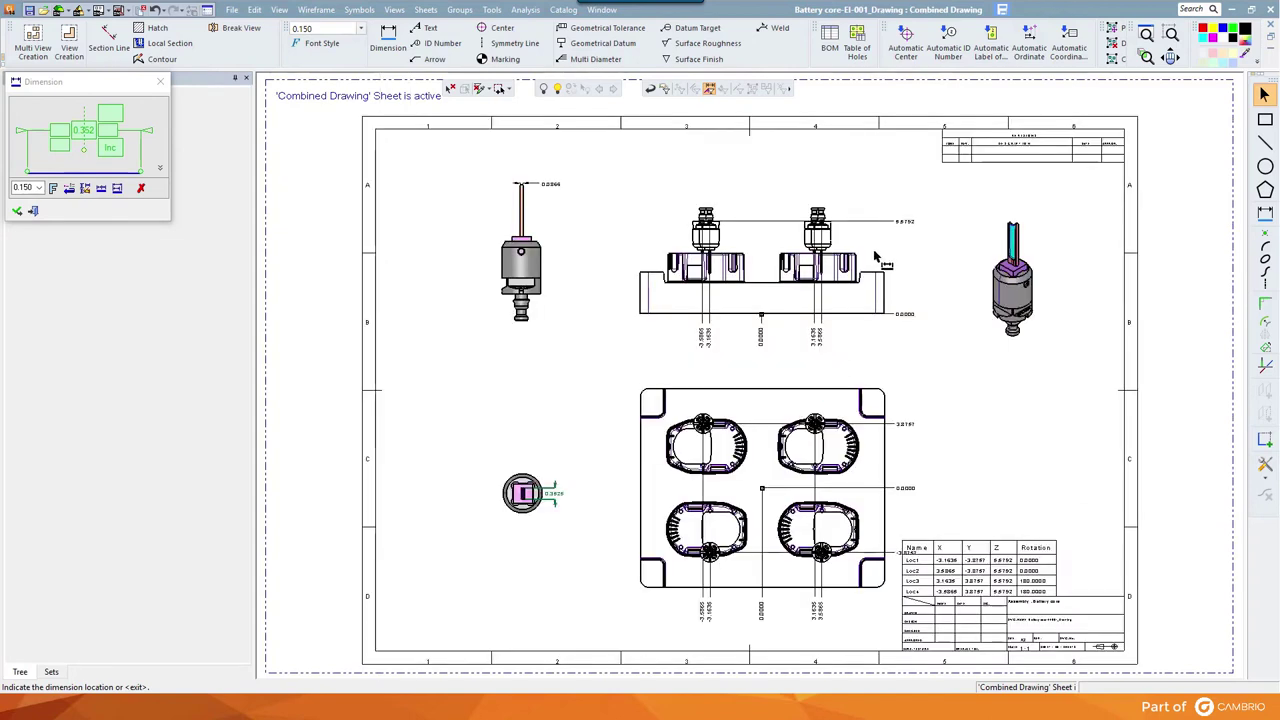
right_click(883, 261)
left_click(910, 250)
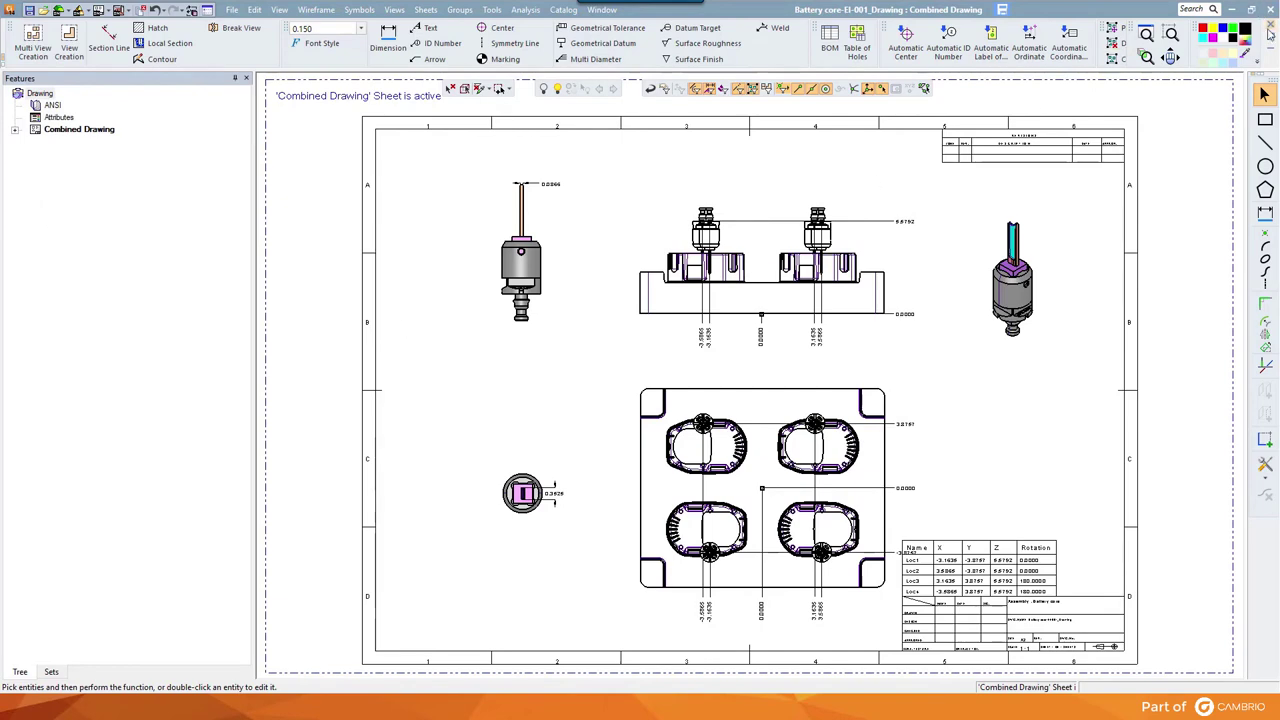
Save and close the EI-001 drawing, then create and open an assembly drawing of EI-001 to EI-003.
left_click(1271, 32)
left_click(606, 381)
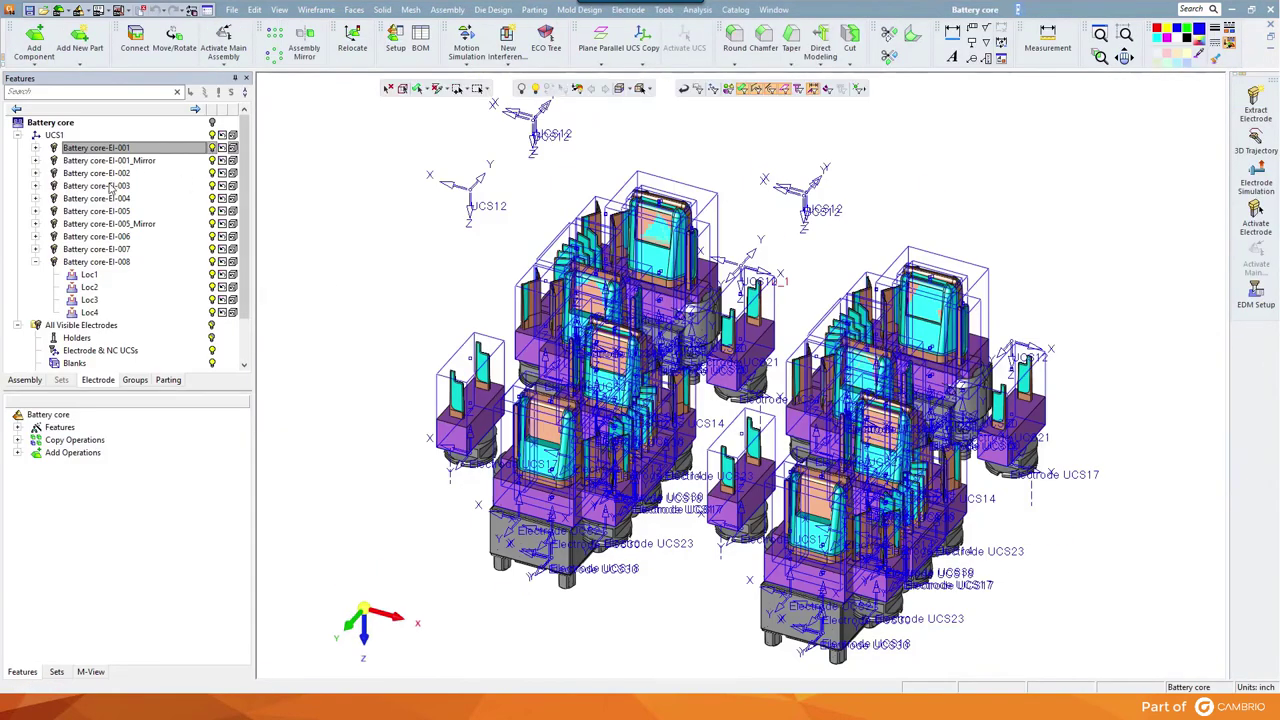
left_click(108, 186, "shift")
right_click(108, 186)
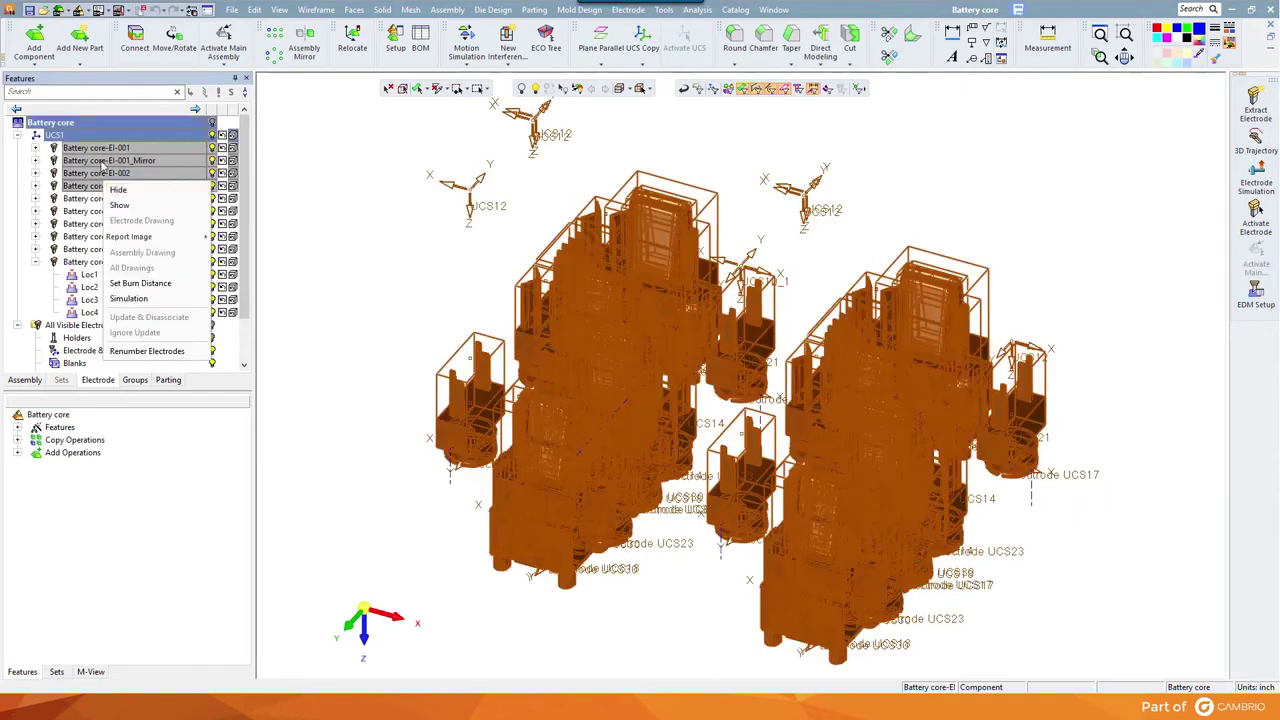
left_click(106, 190)
left_click(100, 187, "shift")
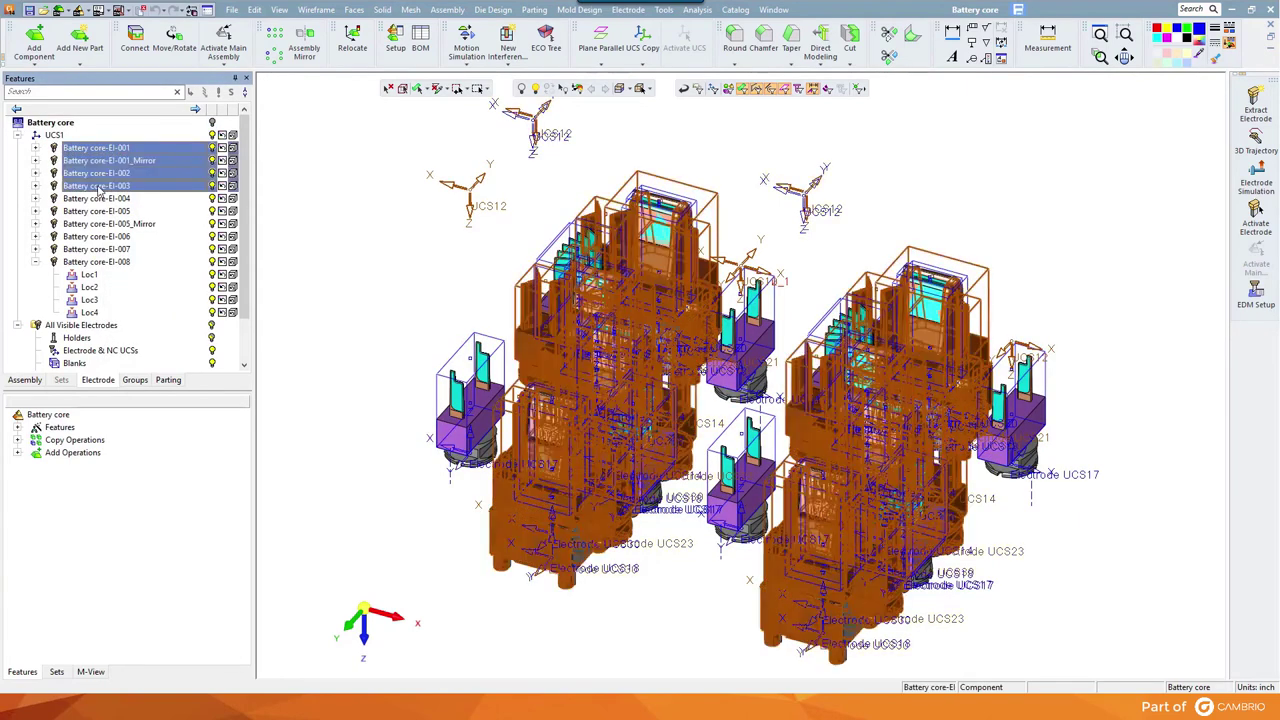
right_click(102, 188)
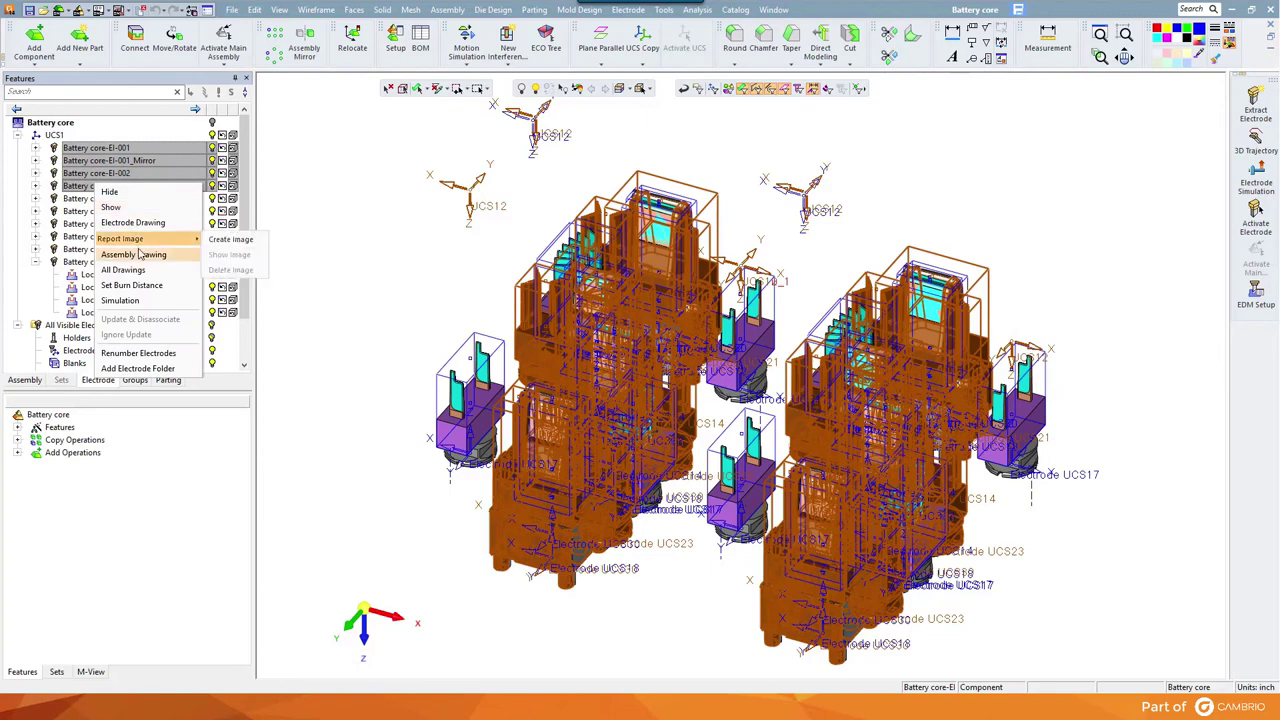
left_click(139, 255)
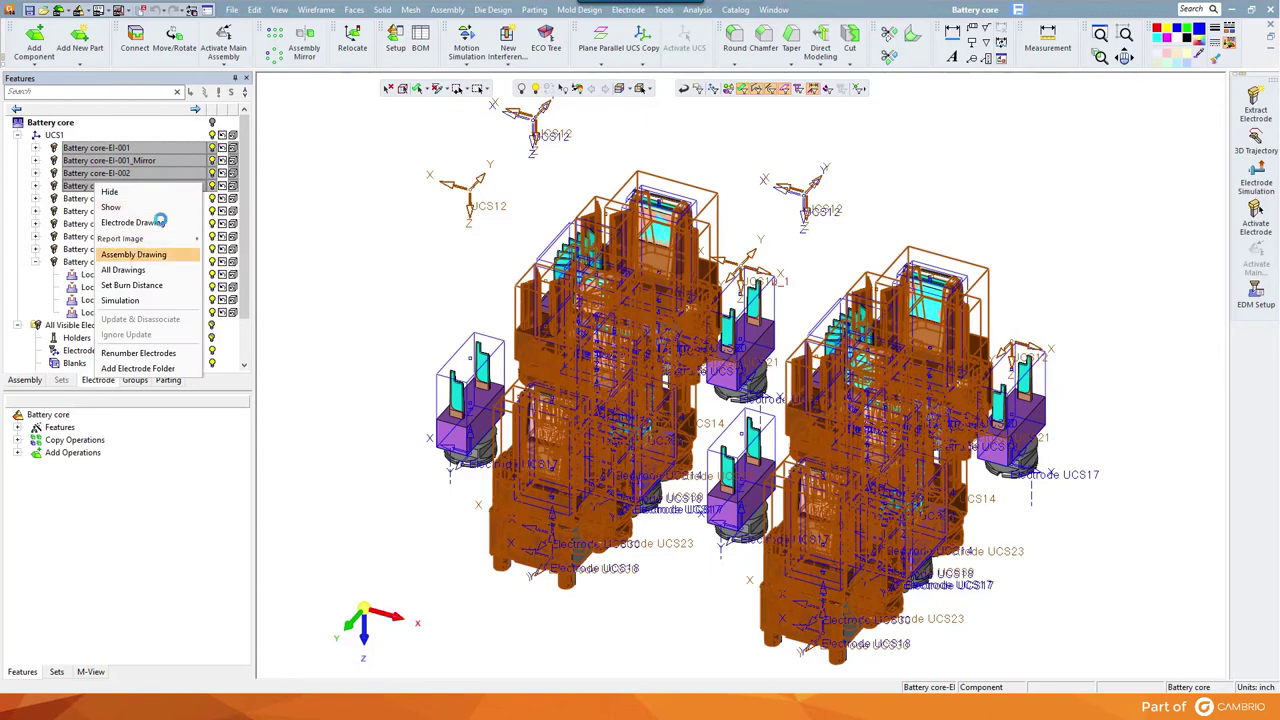
left_click(557, 383)
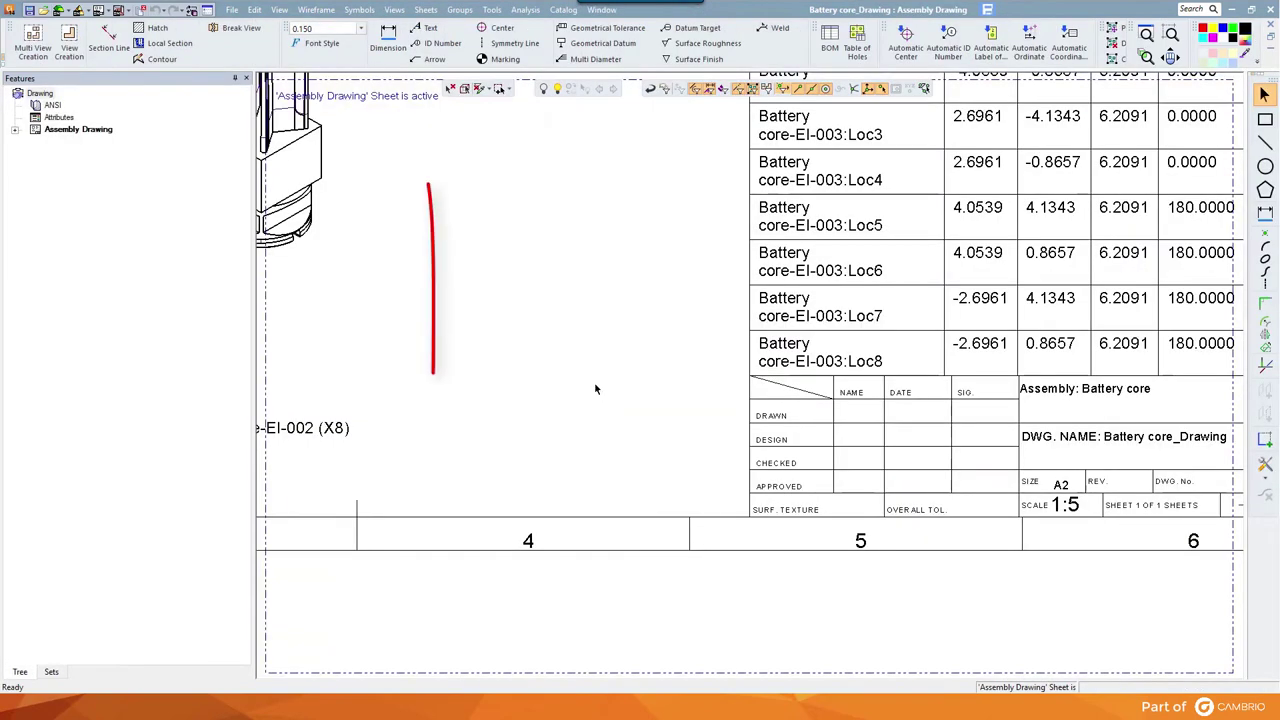
Zoom to fit the whole Battery core assembly sheet, then close it, saving changes.
right_click(595, 390)
left_click(620, 390)
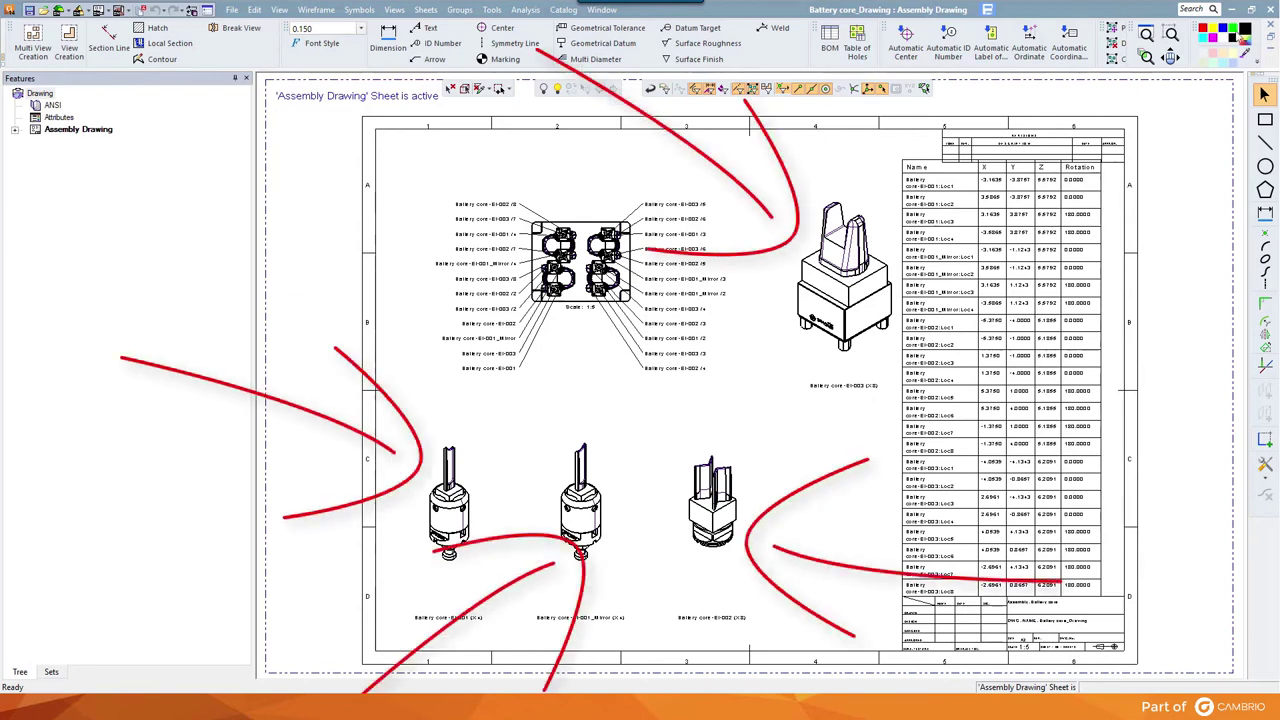
left_click(1271, 30)
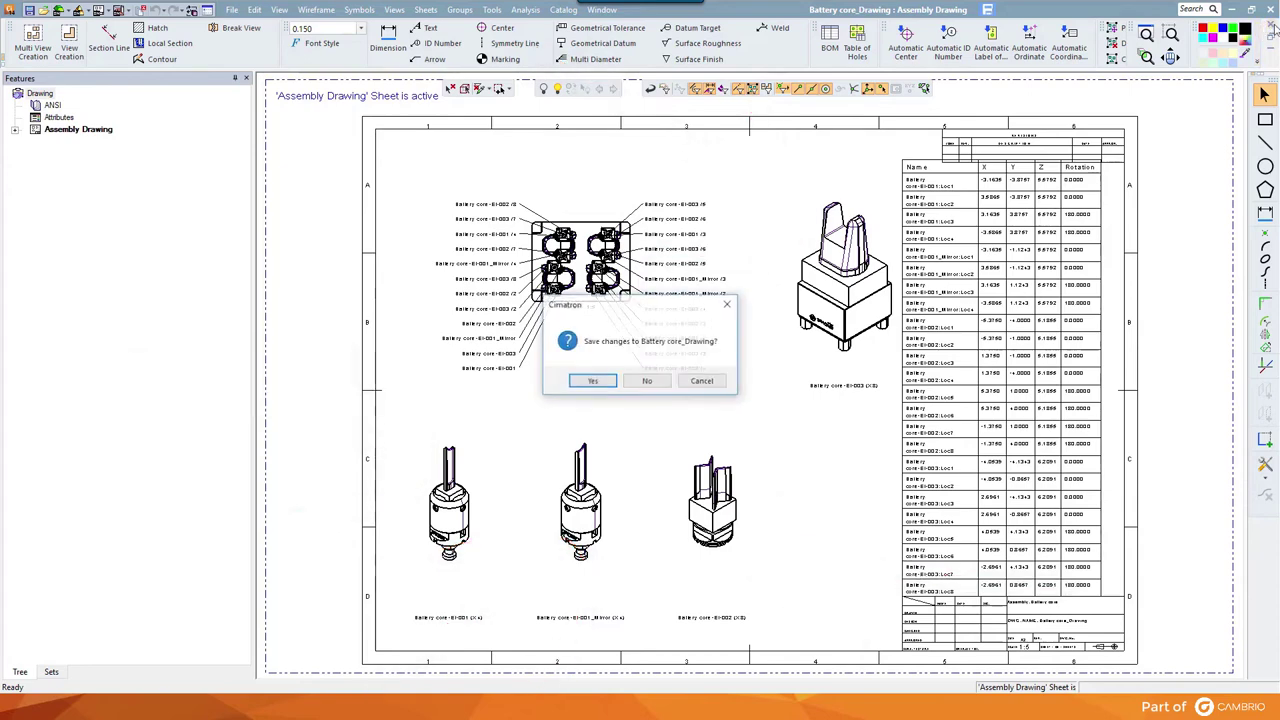
left_click(596, 381)
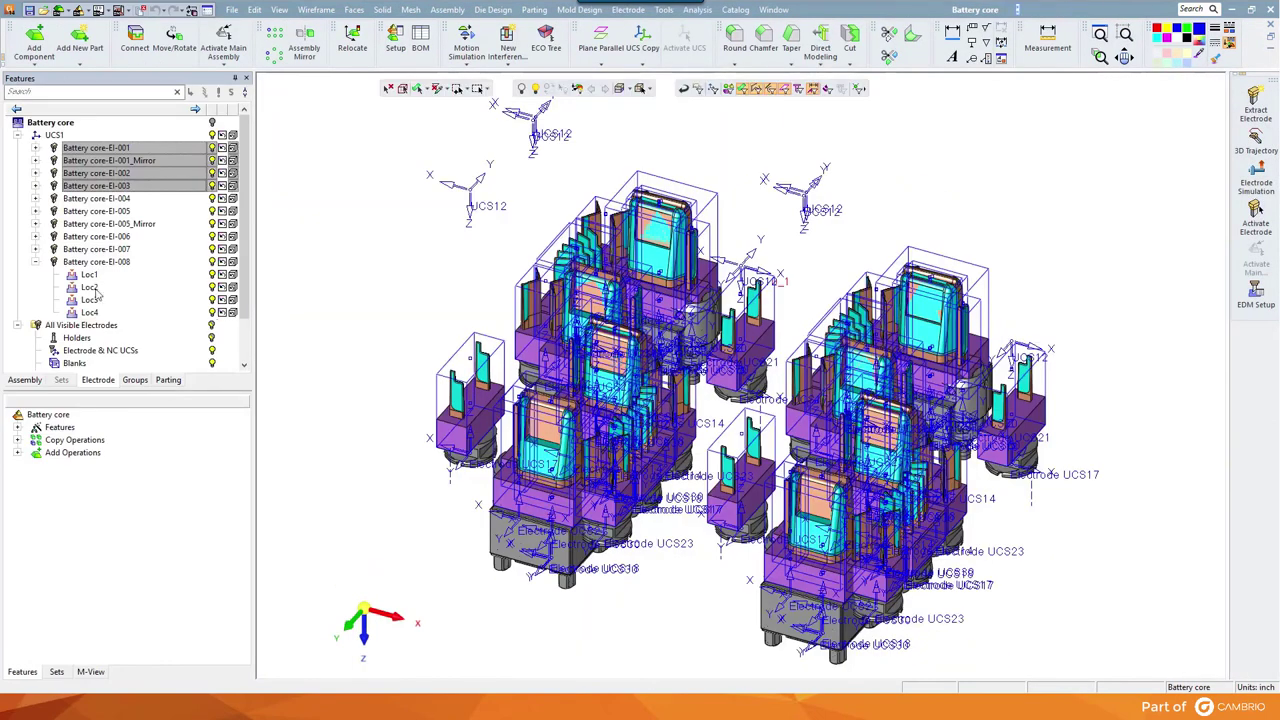
Open the EDM setup report settings for UCS1 and name the report file 'Battery core ele'.
left_click(71, 138)
right_click(71, 138)
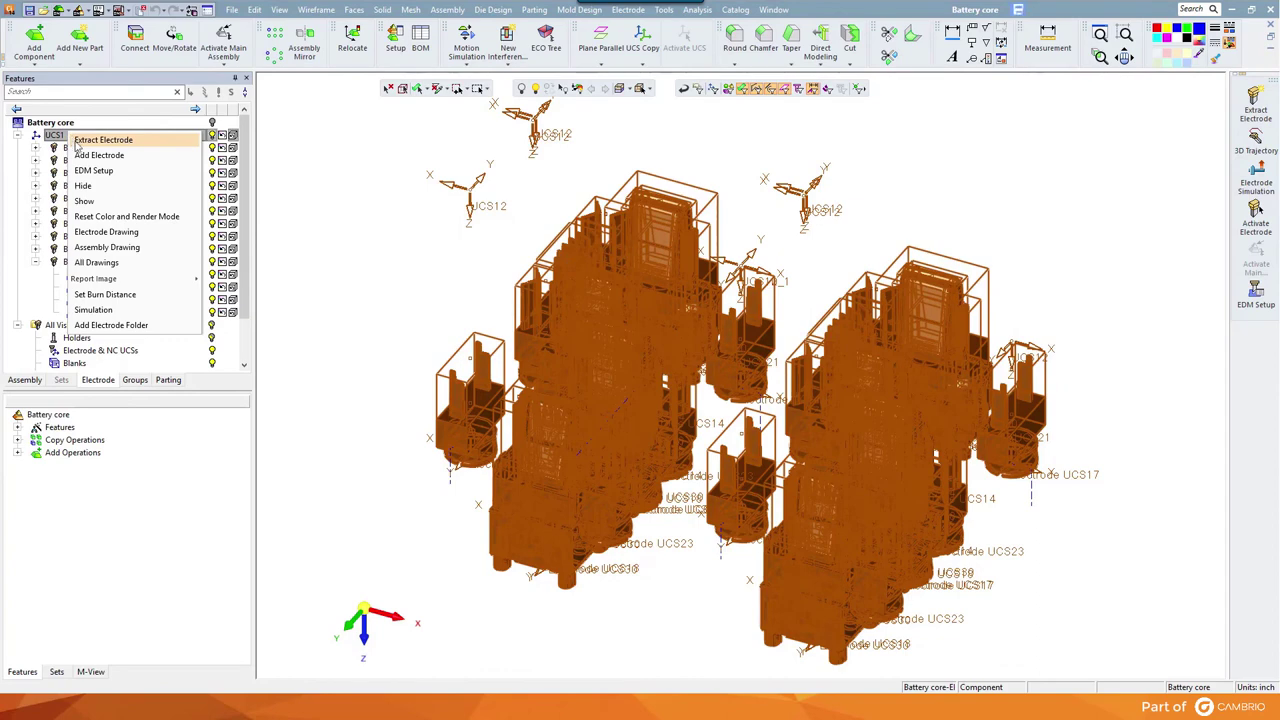
left_click(86, 170)
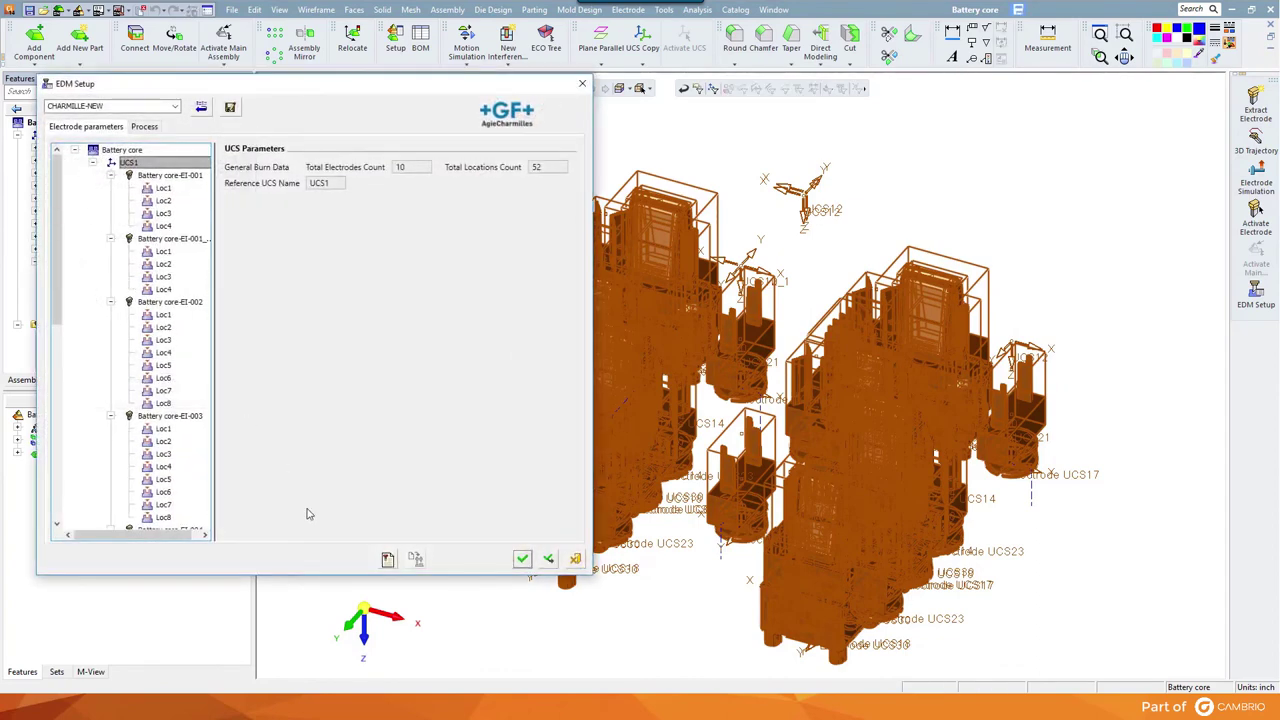
left_click(388, 560)
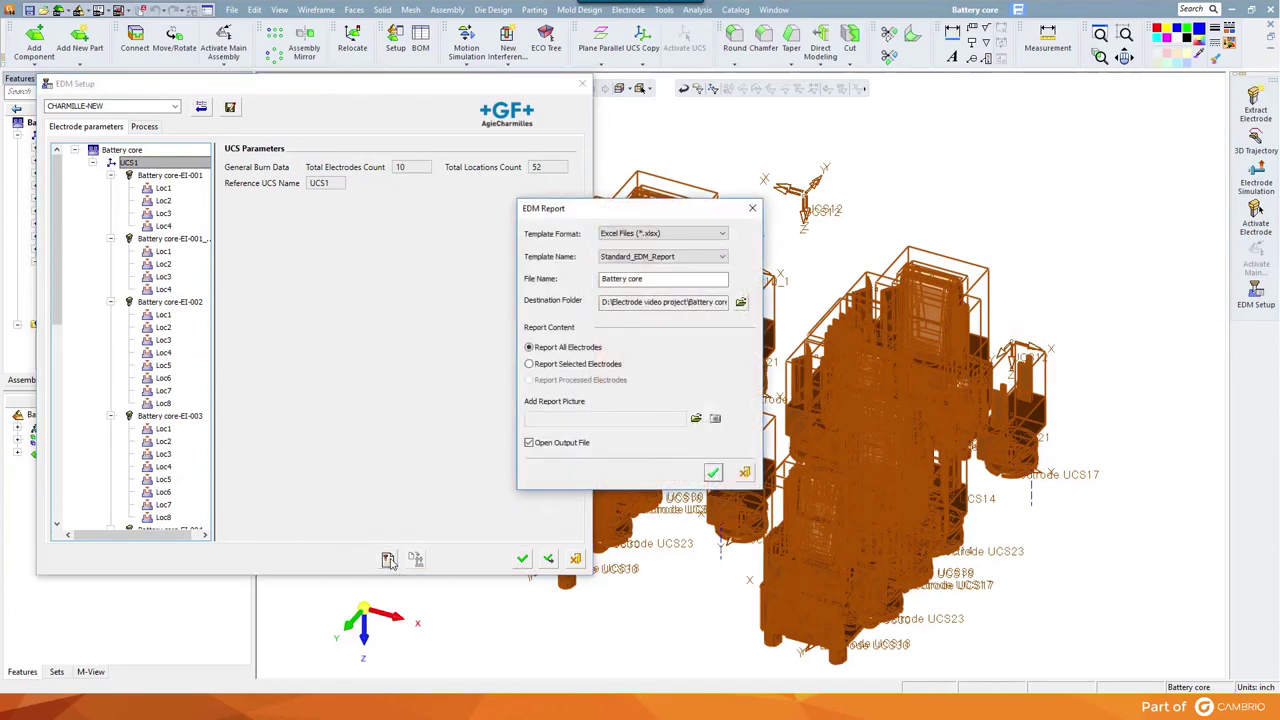
left_click(670, 279)
type("ele")
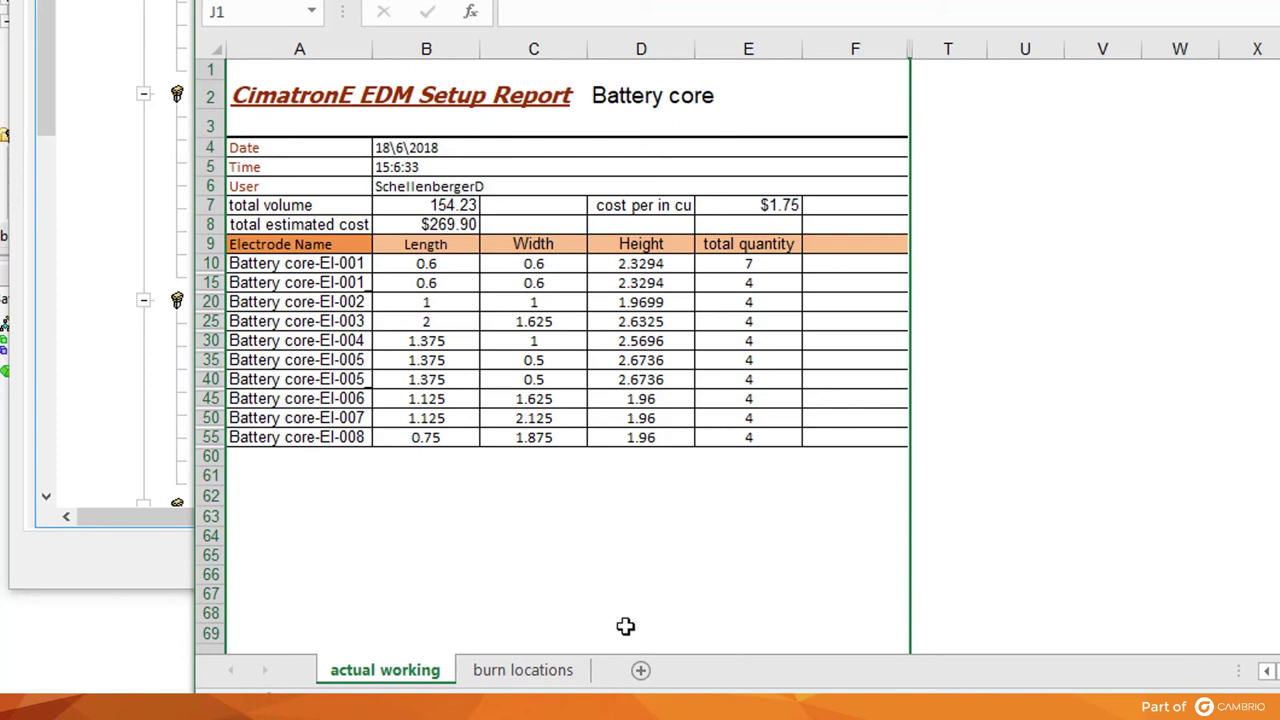
Show the report's burn locations sheet and scroll through the electrode coordinates down to EI-008.
left_click(505, 668)
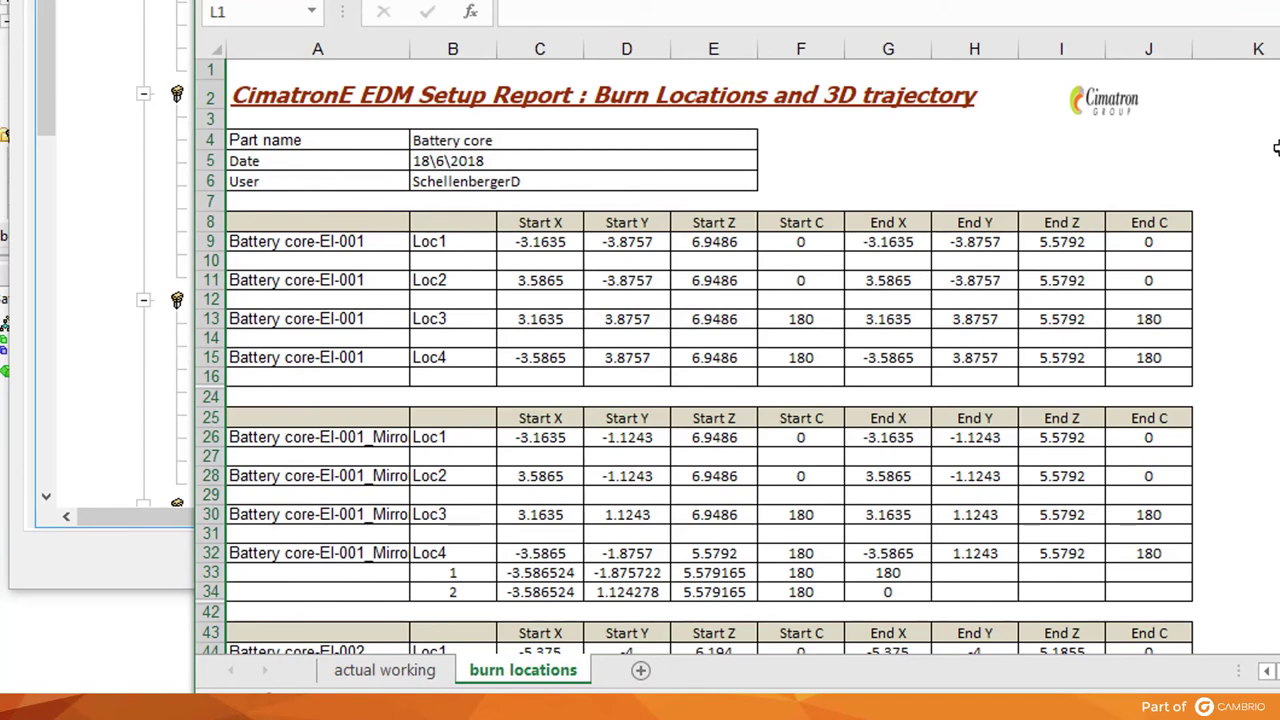
scroll(1276, 148, "down", 6)
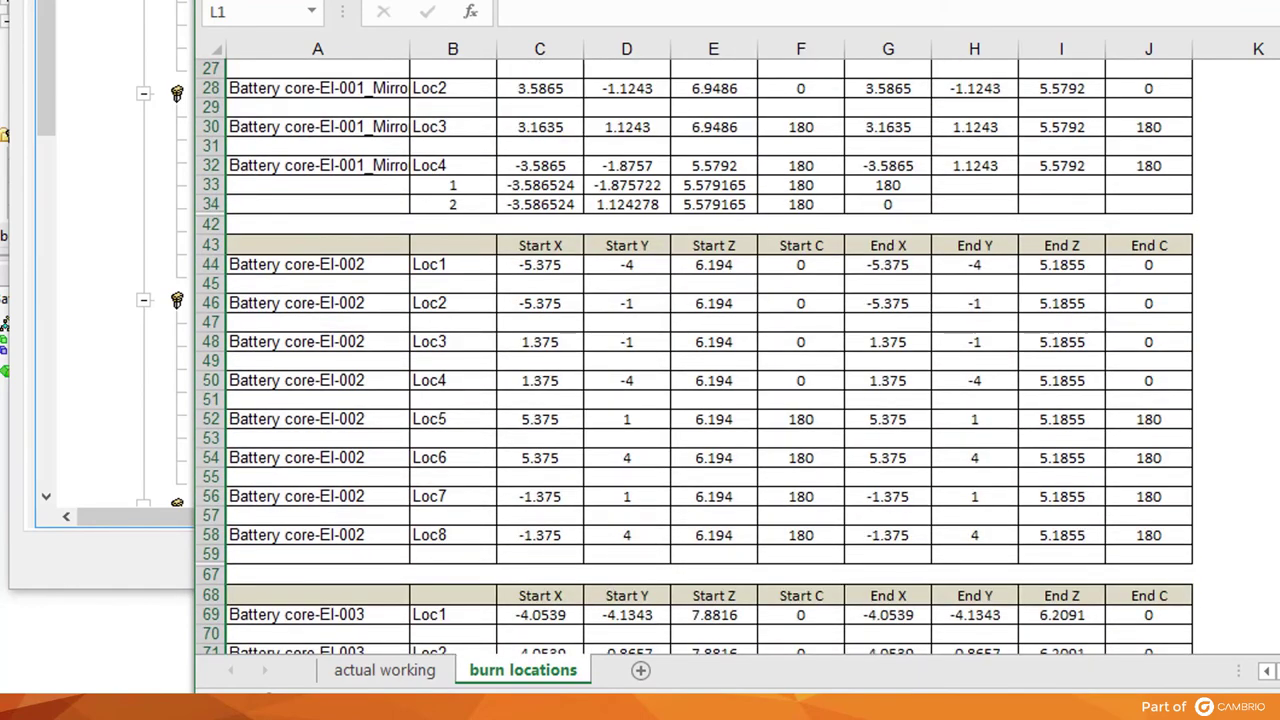
scroll(694, 357, "down", 12)
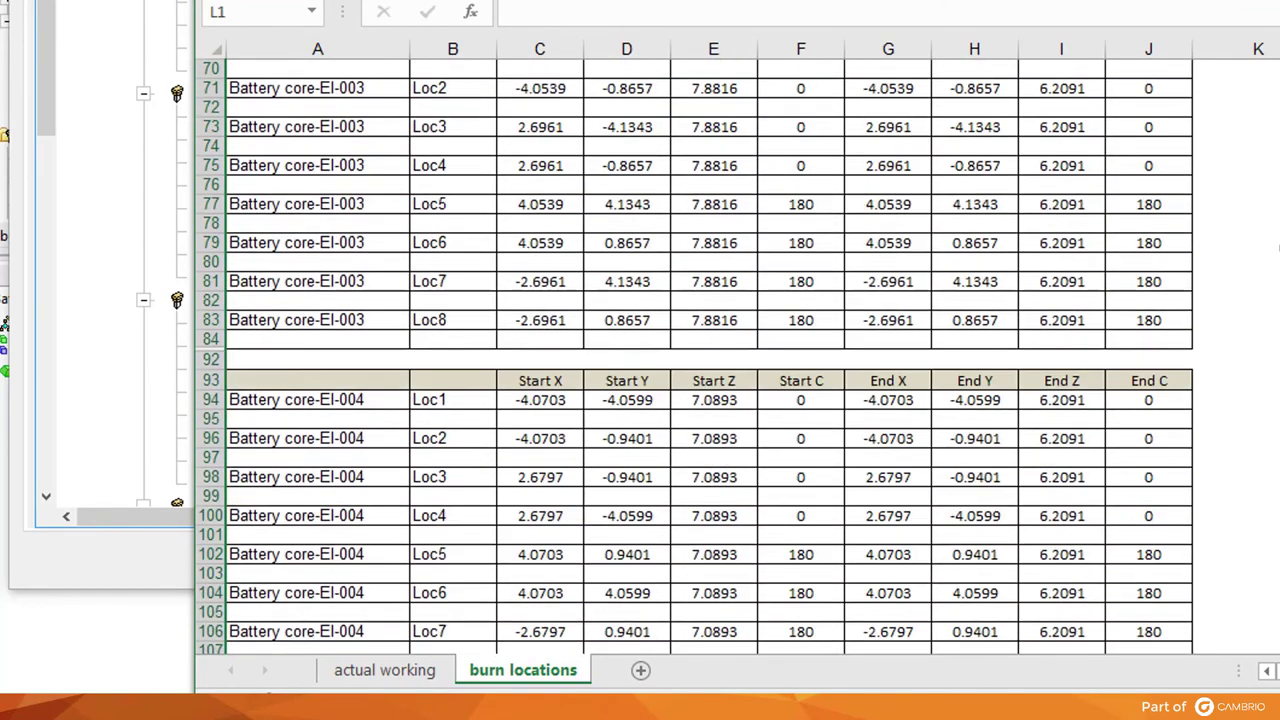
scroll(694, 357, "down", 10)
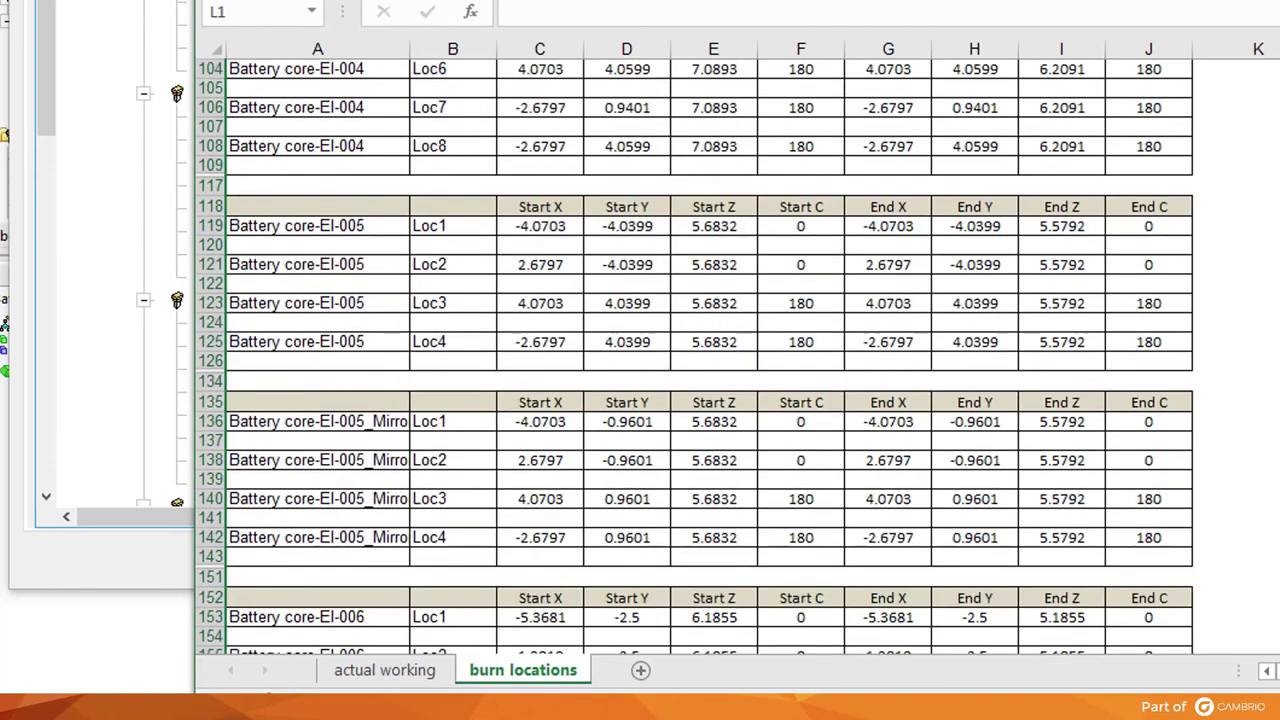
scroll(694, 357, "down", 10)
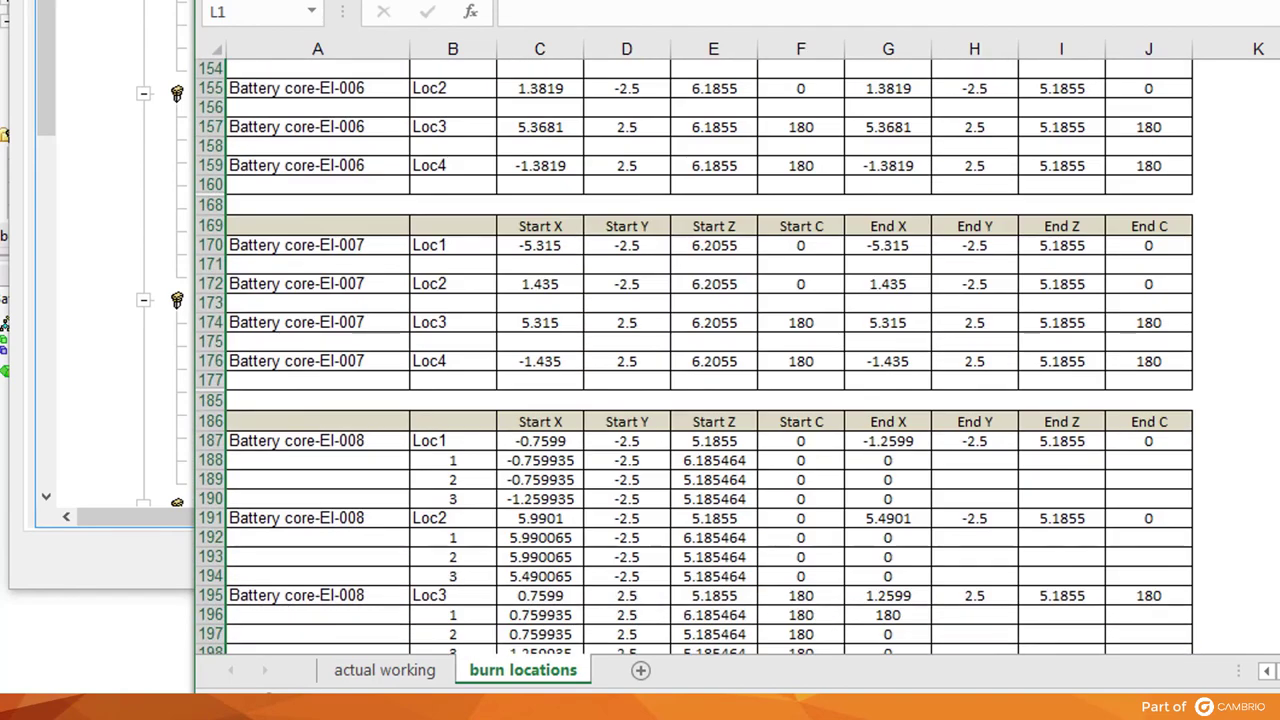
scroll(1260, 300, "down", 2)
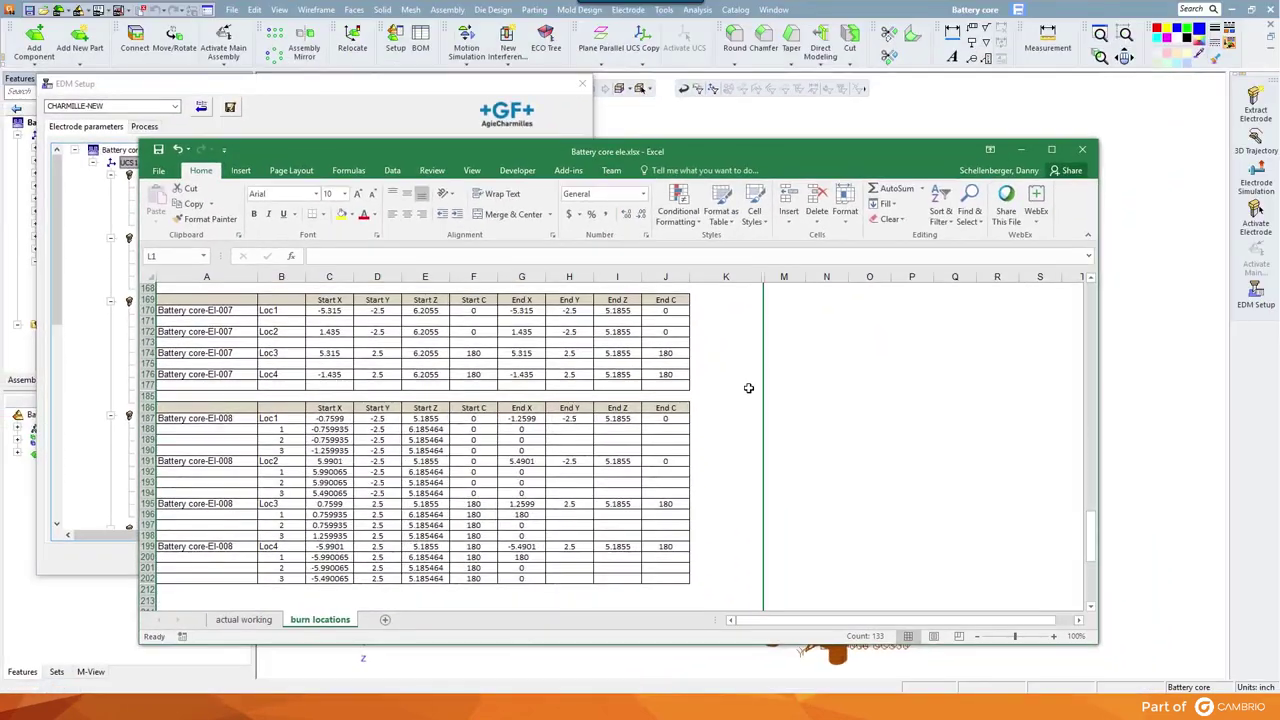
scroll(748, 388, "down", 6)
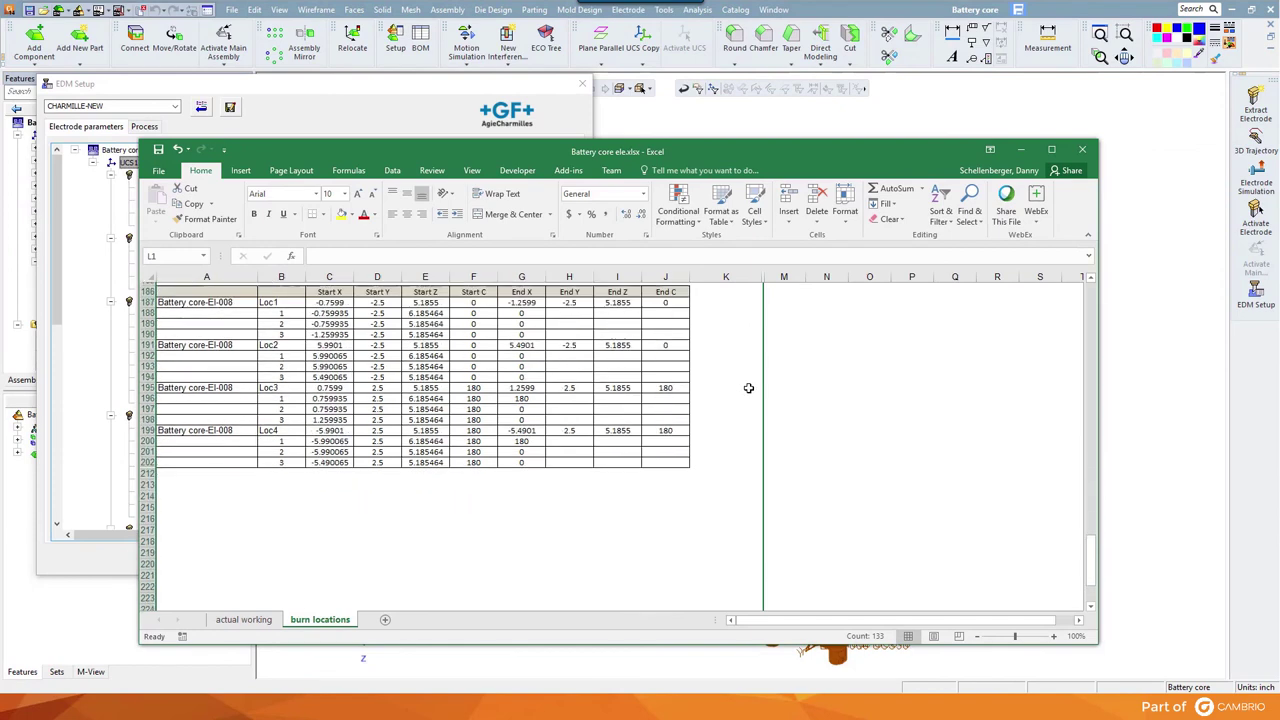